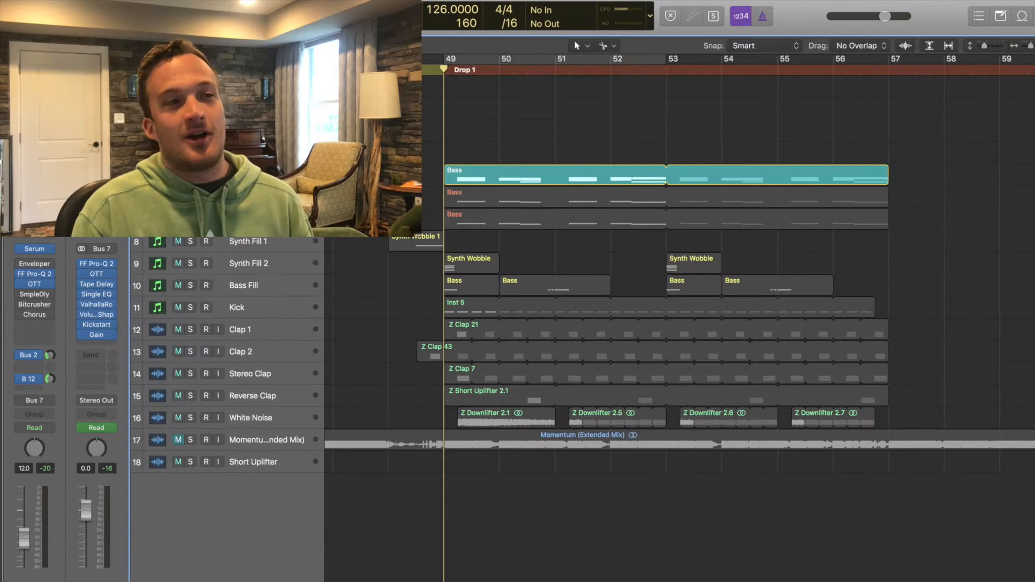
Step: Open the first Bass region on the Synth Wobble track in the Piano Roll, view its chords and play it back
{"action": "double_click", "coordinate": [480, 177]}
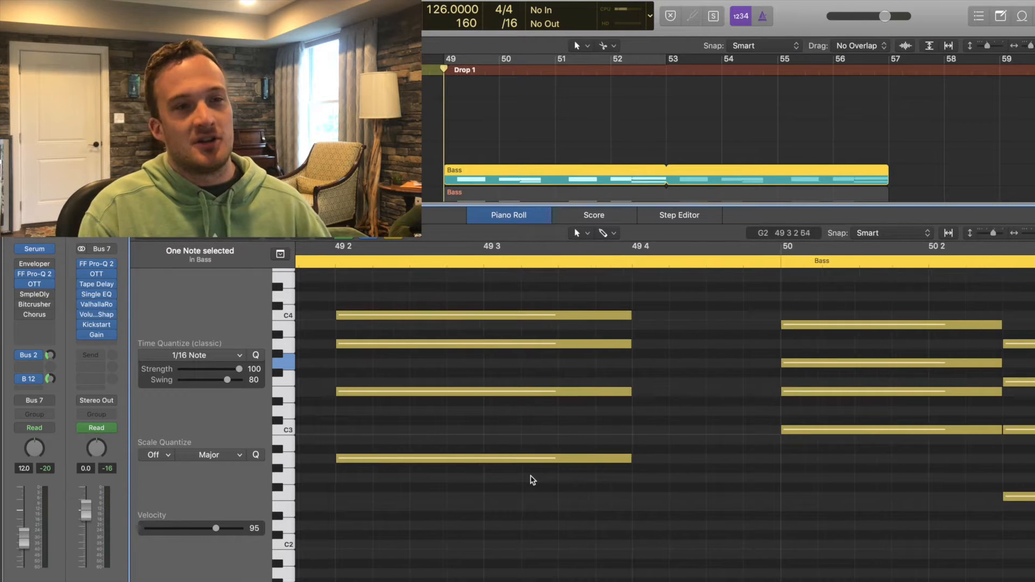
{"action": "scroll", "coordinate": [531, 481], "scroll_direction": "down", "scroll_amount": 5}
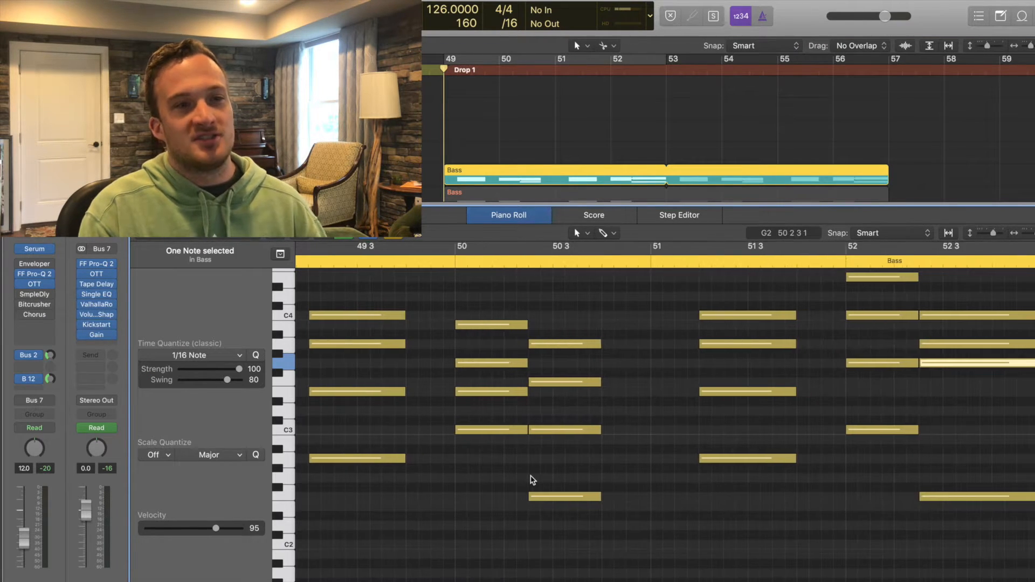
{"action": "left_click", "coordinate": [445, 397]}
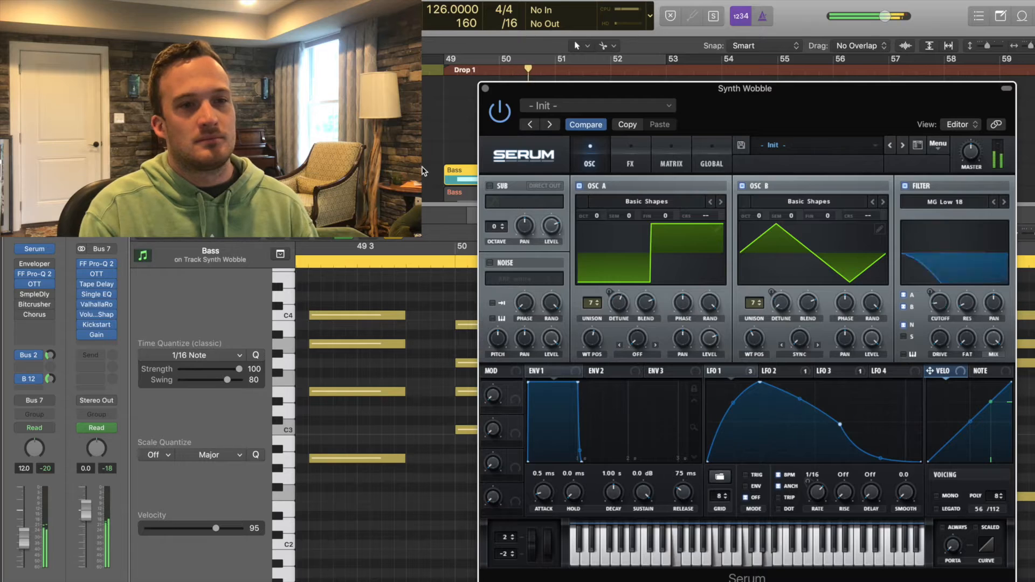
{"action": "key", "text": "space"}
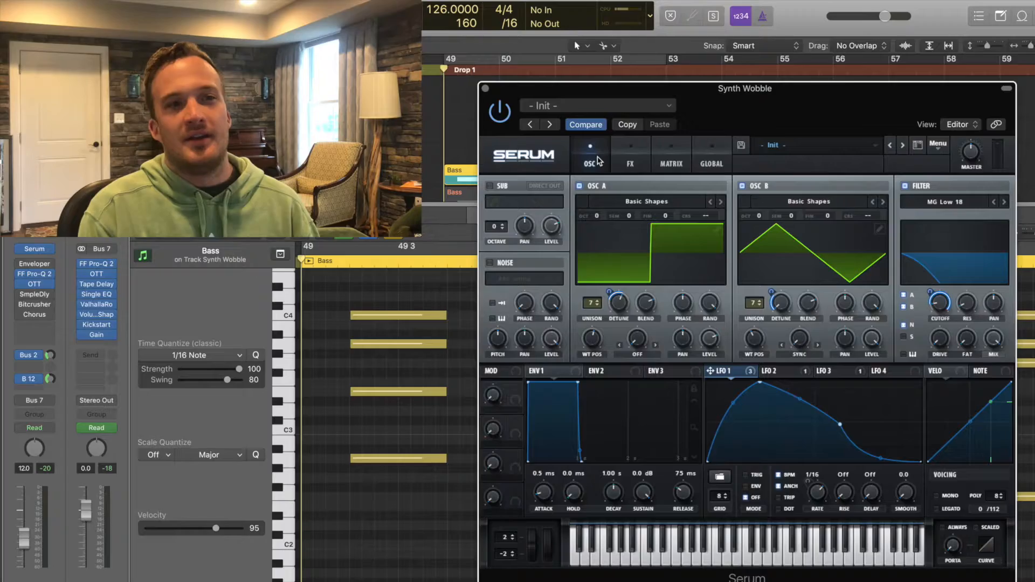
Step: Check the Synth Wobble patch's effects in Serum and play the soloed part from bar 55
{"action": "left_click", "coordinate": [629, 159]}
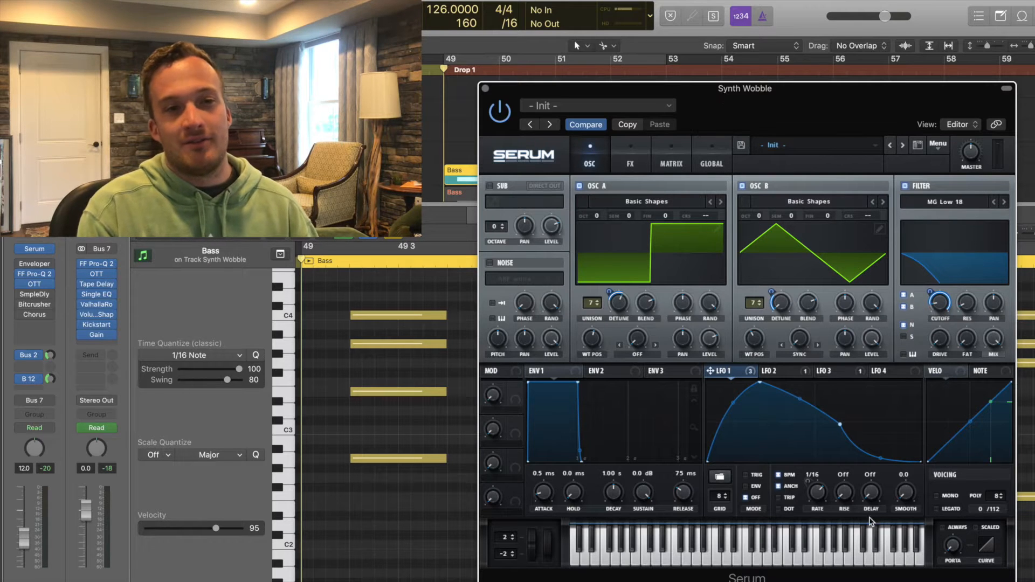
{"action": "left_click_drag", "start_coordinate": [712, 115], "coordinate": [678, 236]}
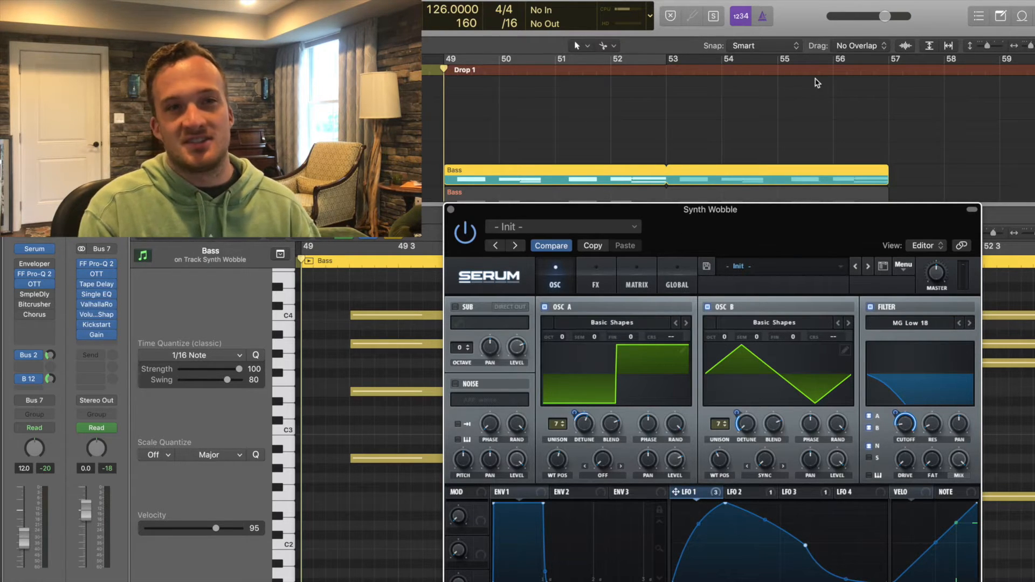
{"action": "left_click", "coordinate": [795, 72]}
{"action": "key", "text": "space"}
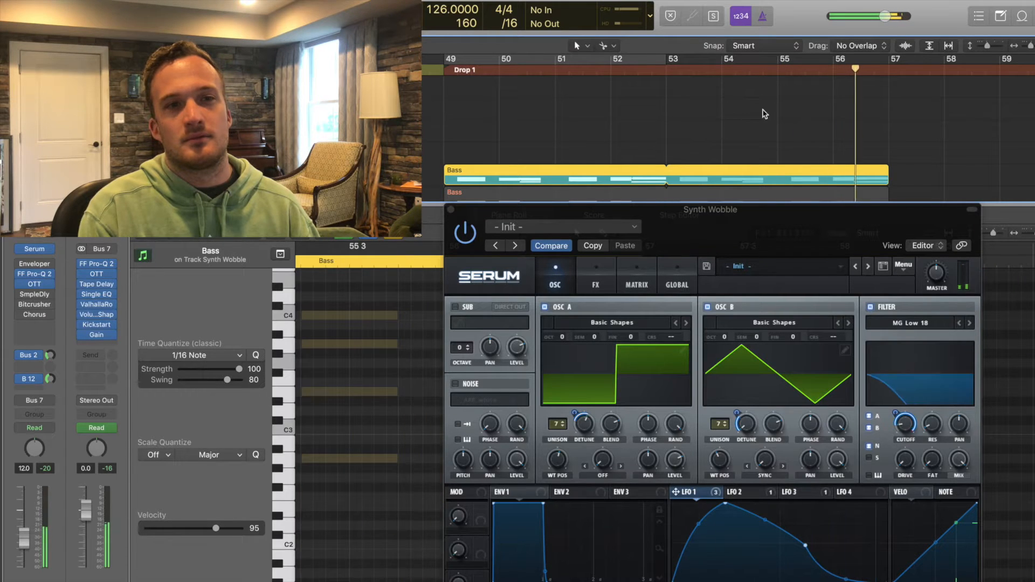
{"action": "key", "text": "space"}
{"action": "left_click_drag", "start_coordinate": [744, 216], "coordinate": [758, 122]}
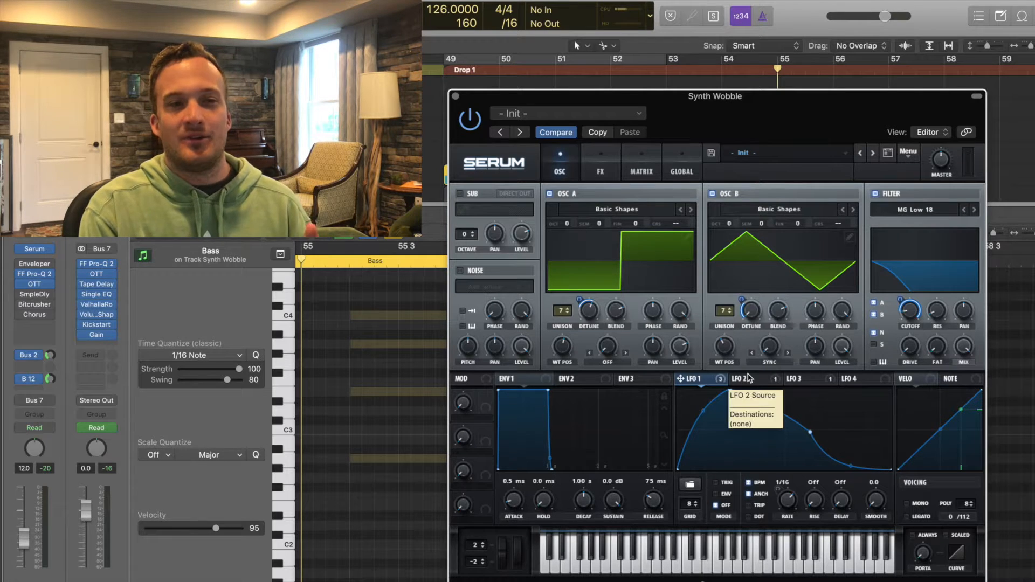
Step: Display LFO 2 of the Synth Wobble patch and examine its source and amount in the modulation matrix
{"action": "left_click", "coordinate": [750, 381]}
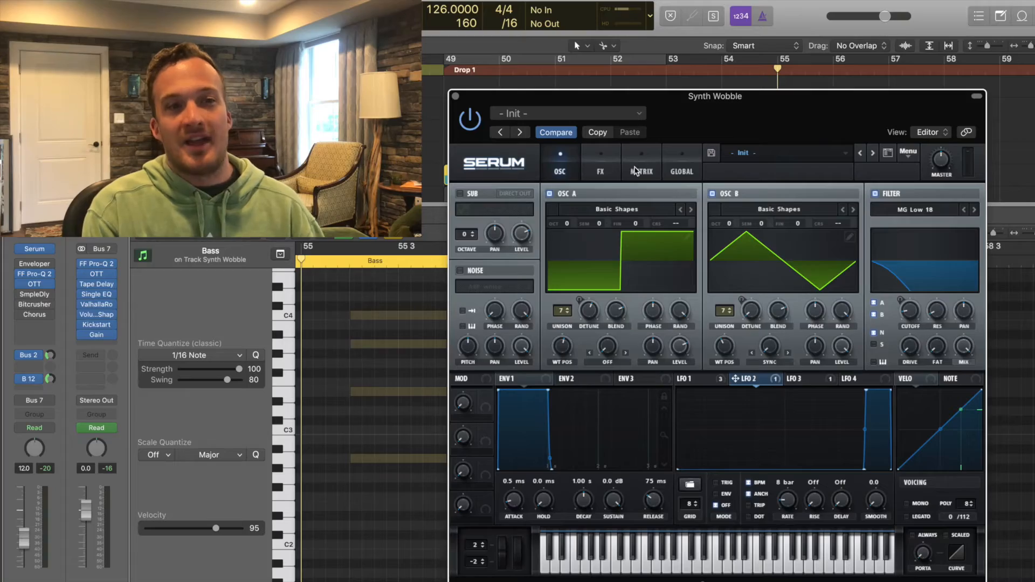
{"action": "left_click", "coordinate": [636, 171]}
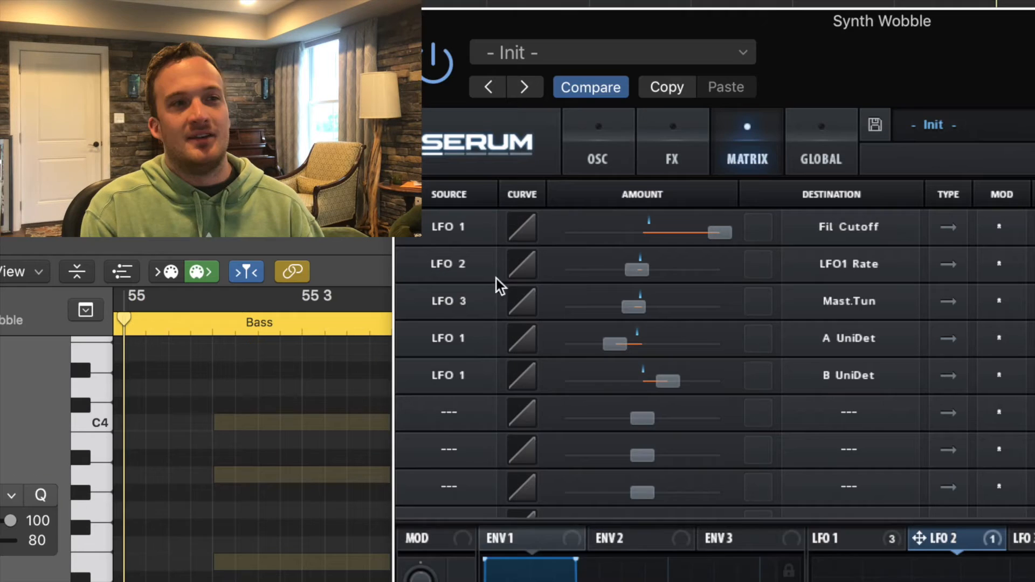
{"action": "left_click", "coordinate": [449, 265]}
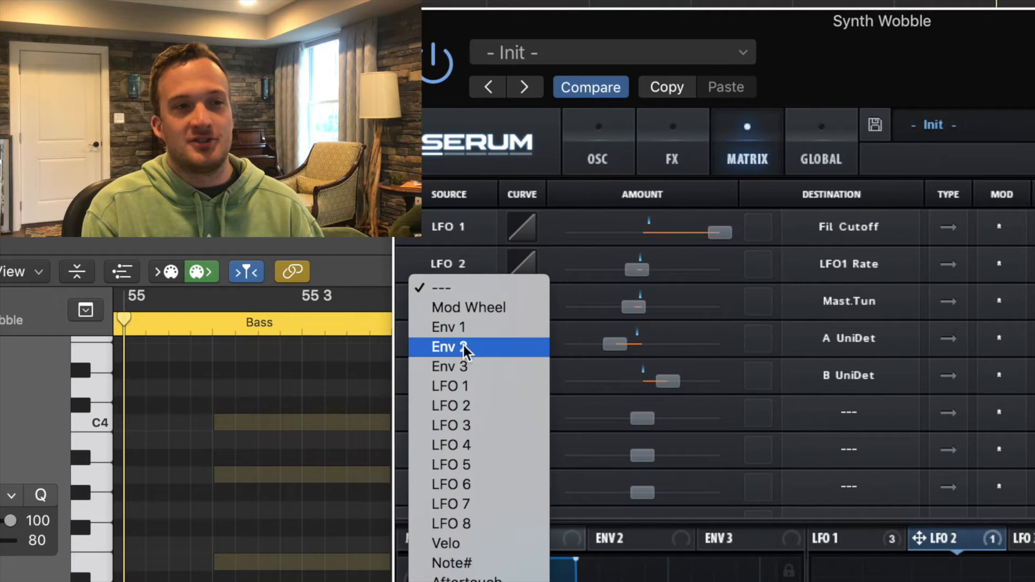
{"action": "left_click", "coordinate": [464, 424]}
{"action": "left_click", "coordinate": [640, 273]}
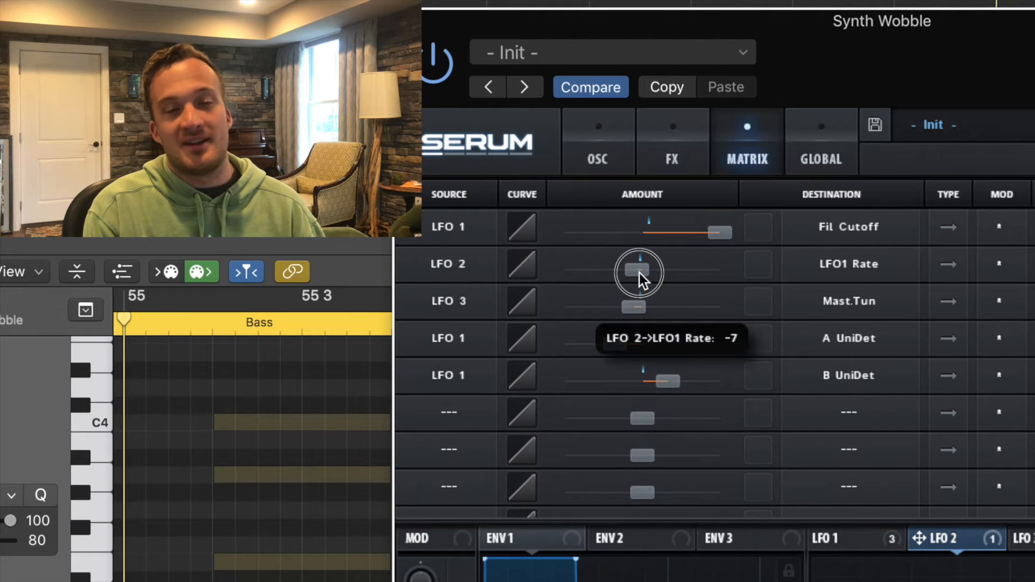
Step: Check the LFO 2 row's LFO1 Rate destination and its modulation type in the matrix
{"action": "left_click", "coordinate": [835, 261]}
{"action": "mouse_move", "coordinate": [907, 412]}
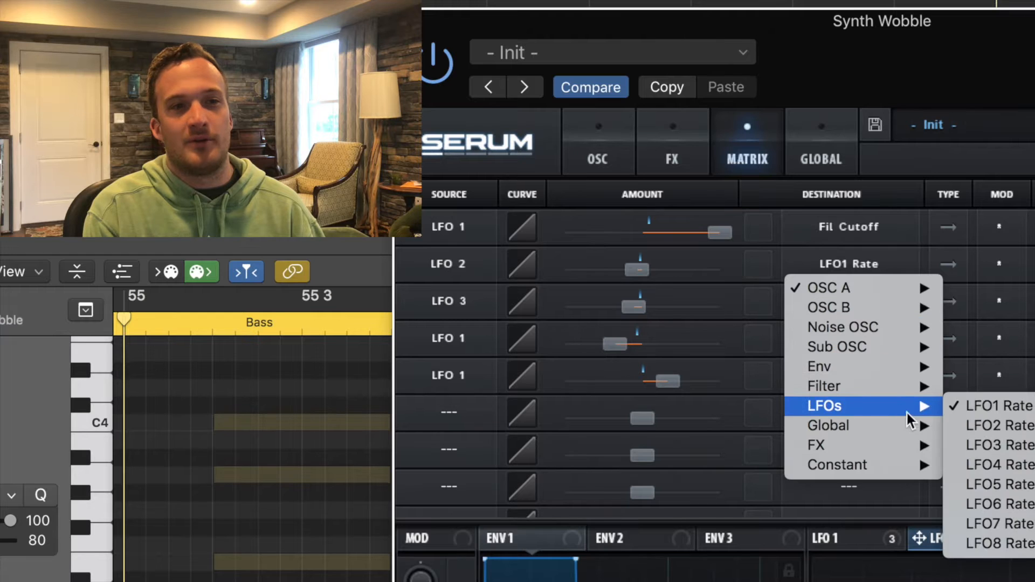
{"action": "left_click", "coordinate": [962, 409]}
{"action": "left_click", "coordinate": [948, 264]}
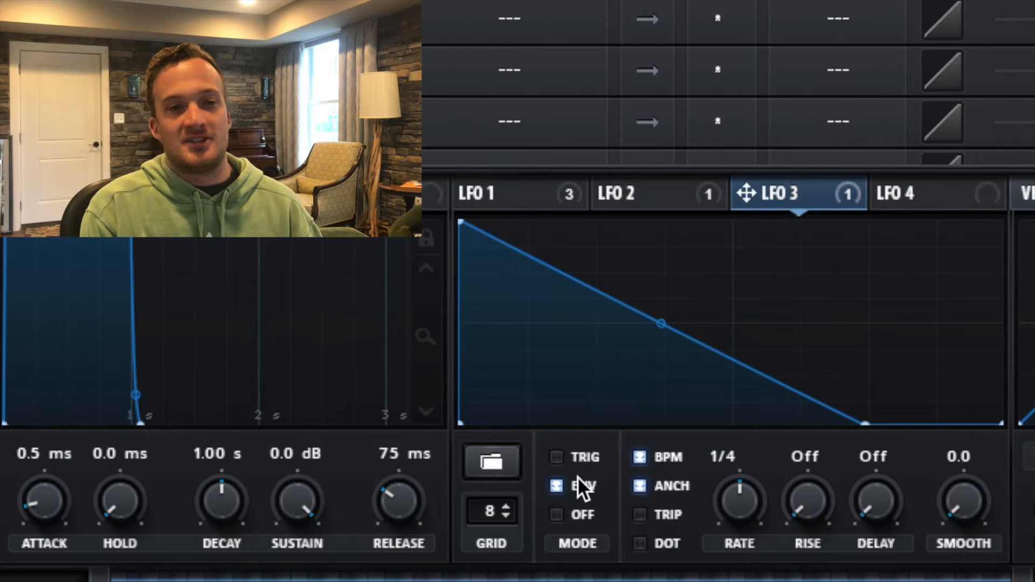
Step: Go through the Trig, Off and Env mode options of LFO 3, leaving it on Env
{"action": "left_click", "coordinate": [559, 487]}
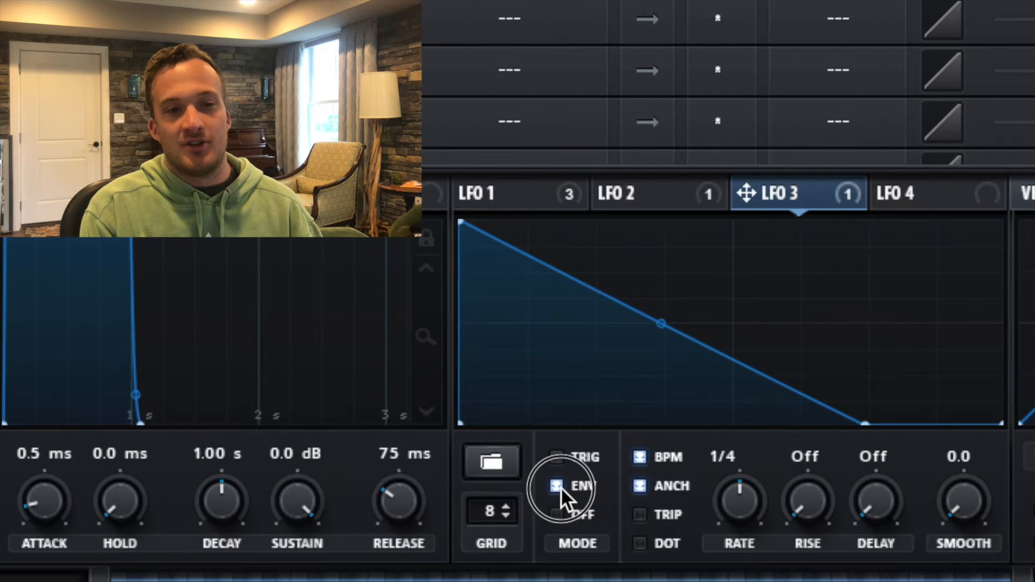
{"action": "left_click", "coordinate": [555, 457]}
{"action": "left_click", "coordinate": [557, 512]}
{"action": "left_click", "coordinate": [561, 487]}
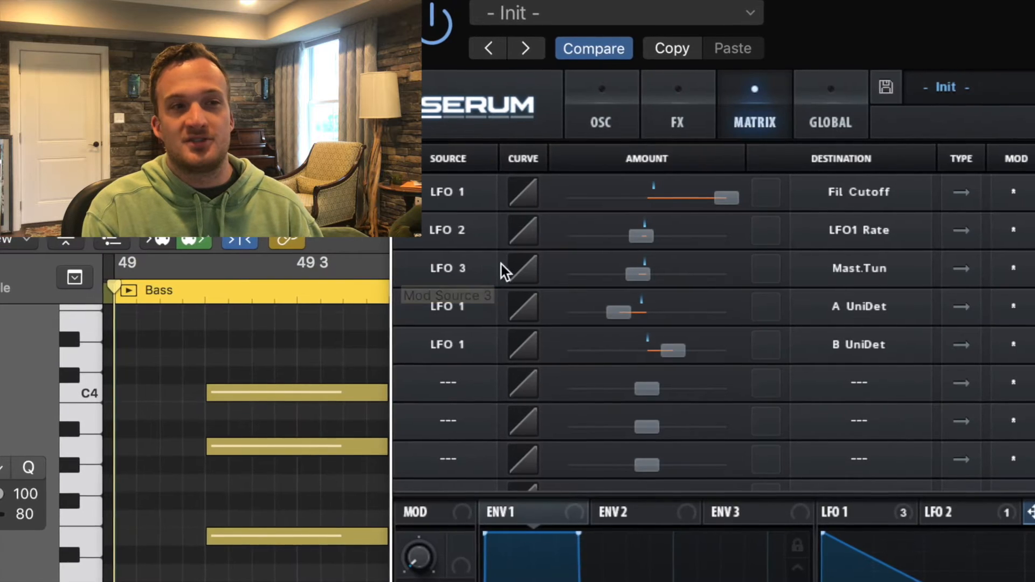
Step: Review the modulation matrix's source selection and the amount for the LFO 3 row
{"action": "left_click", "coordinate": [490, 233]}
{"action": "left_click", "coordinate": [455, 435]}
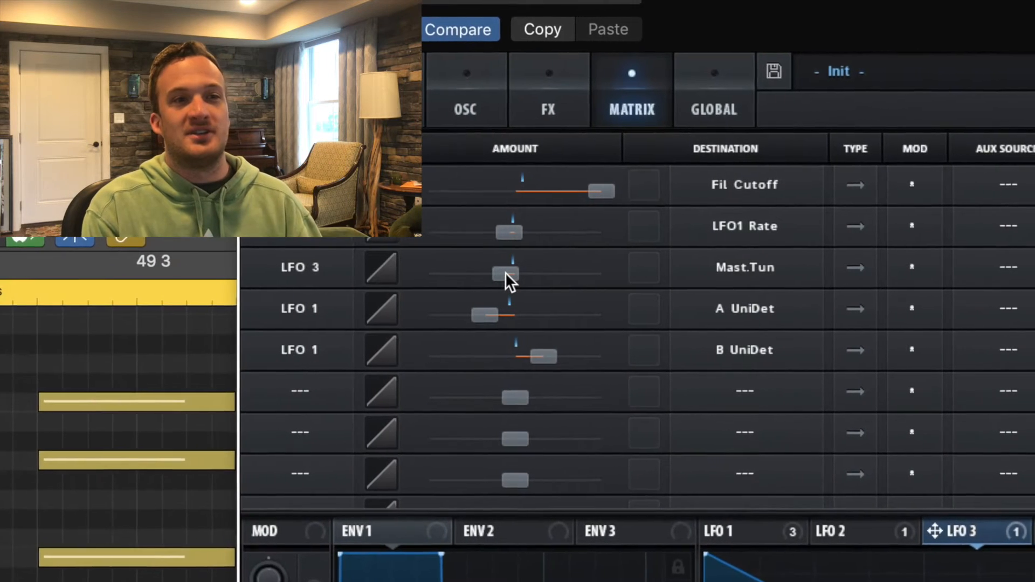
{"action": "left_click", "coordinate": [537, 273]}
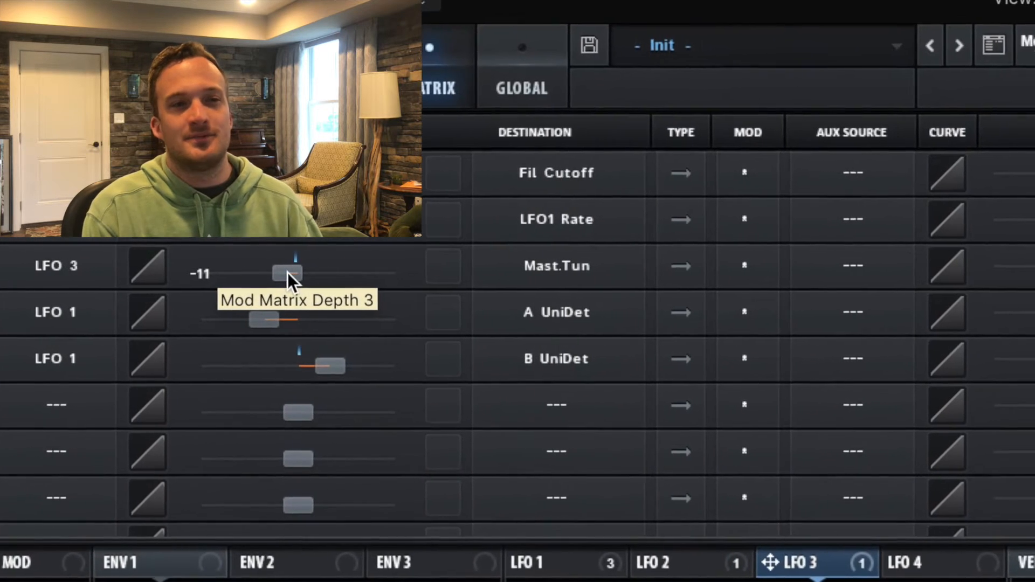
Step: Check the LFO 3 row's Global Mast.Tun destination and its modulation type, leaving the type one-directional
{"action": "left_click", "coordinate": [542, 270]}
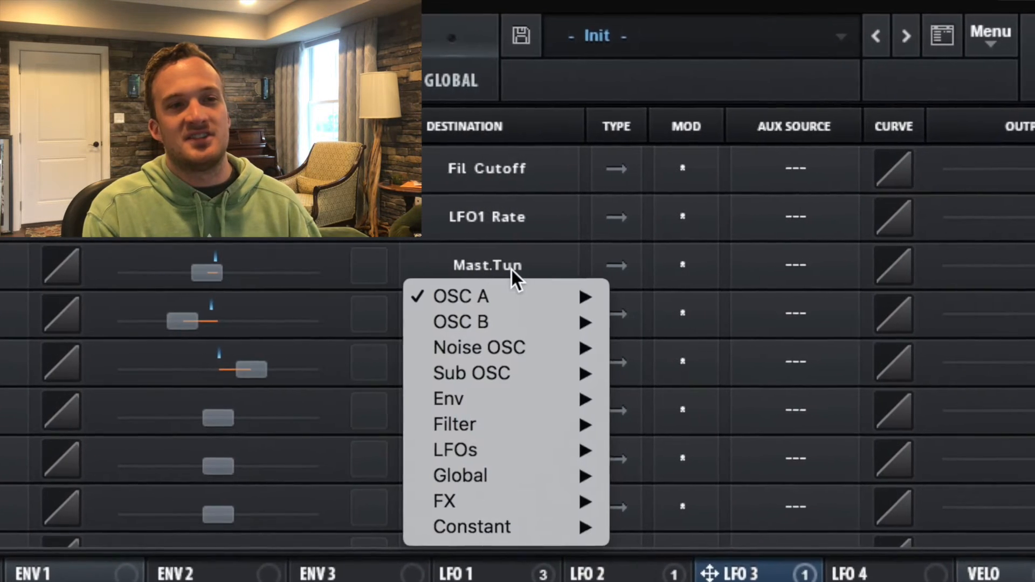
{"action": "mouse_move", "coordinate": [549, 486]}
{"action": "mouse_move", "coordinate": [496, 480]}
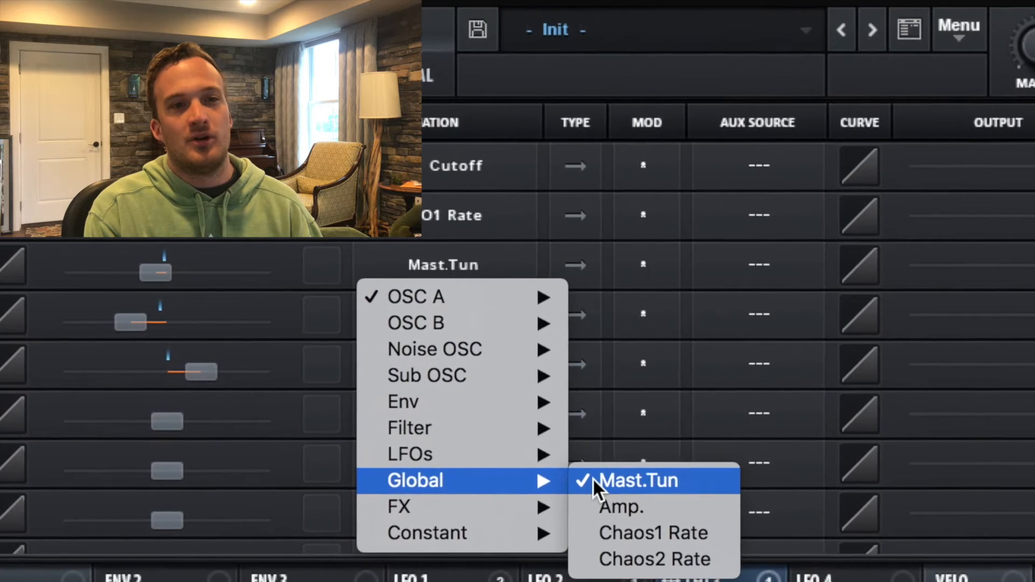
{"action": "left_click", "coordinate": [587, 478]}
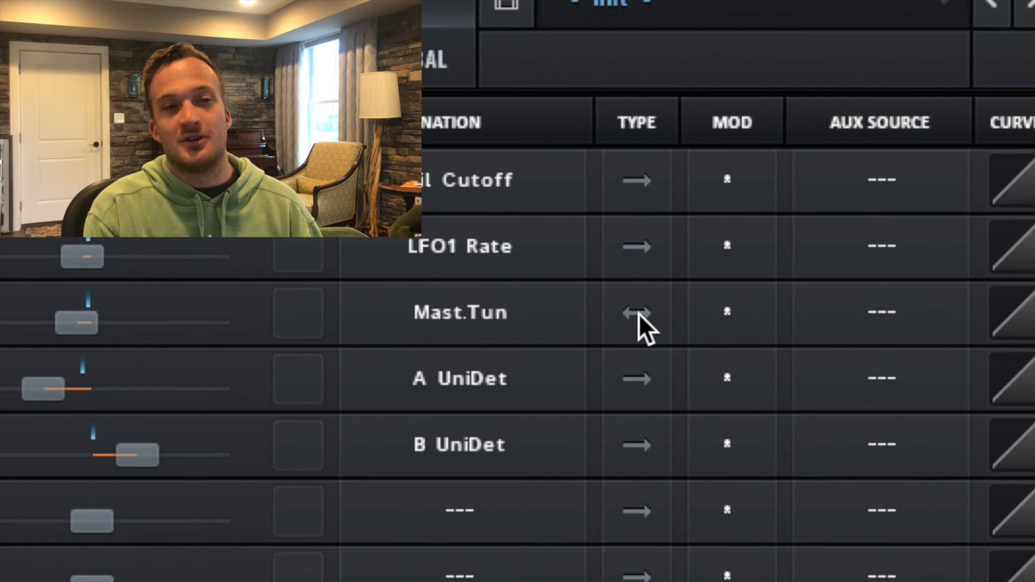
{"action": "left_click", "coordinate": [567, 265]}
{"action": "left_click", "coordinate": [639, 312]}
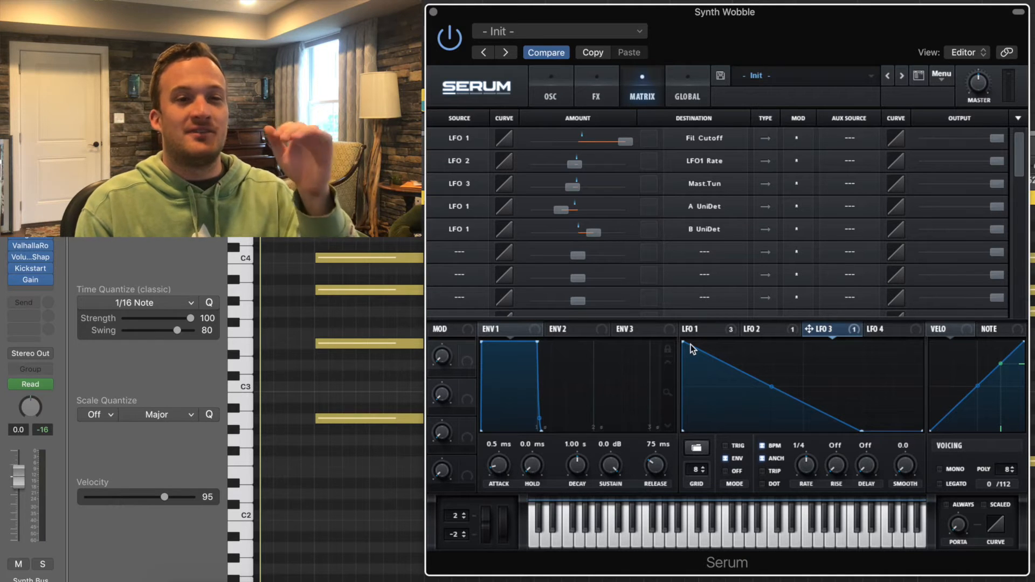
Step: Play back the Synth Wobble part to hear the pitch modulation from LFO 3
{"action": "key", "text": "space"}
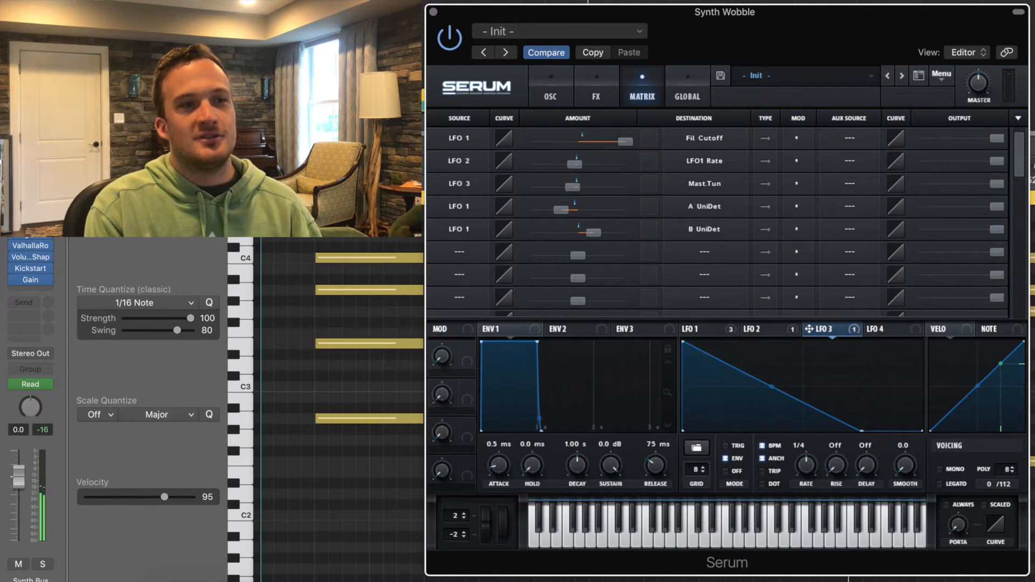
{"action": "key", "text": "space"}
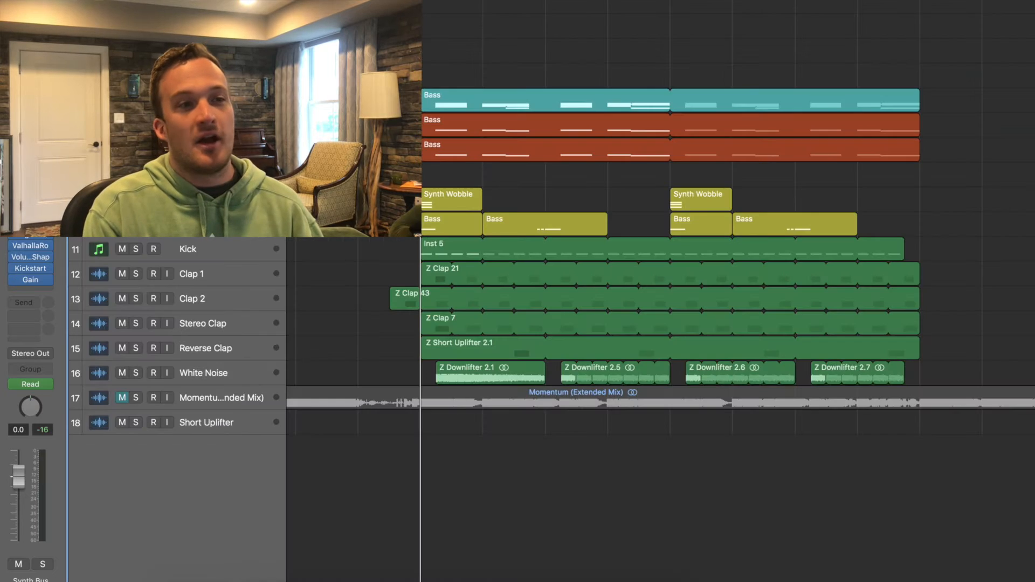
Step: Solo the Bass track below the Synth Wobble track and play it
{"action": "key", "text": "s"}
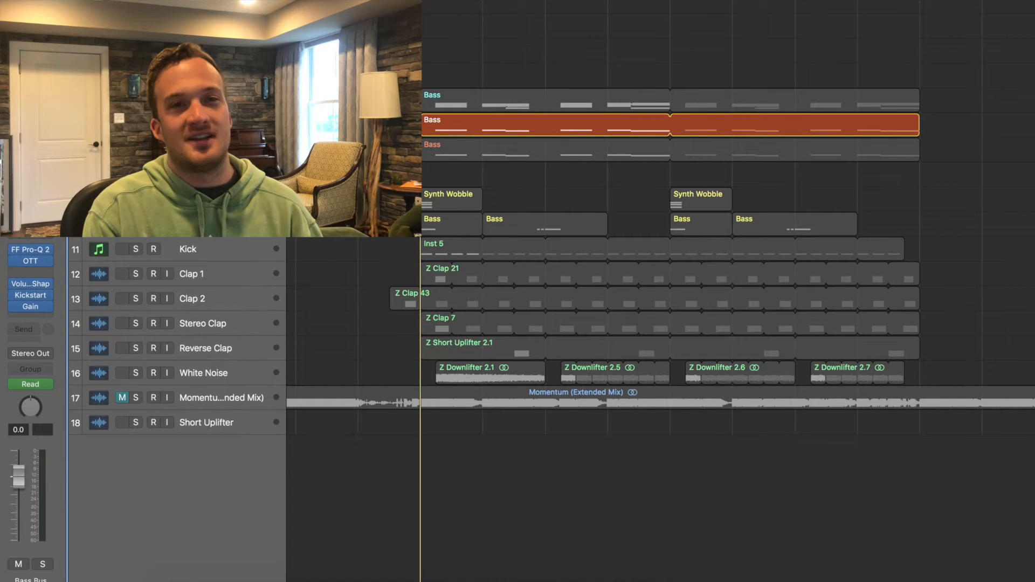
{"action": "key", "text": "space"}
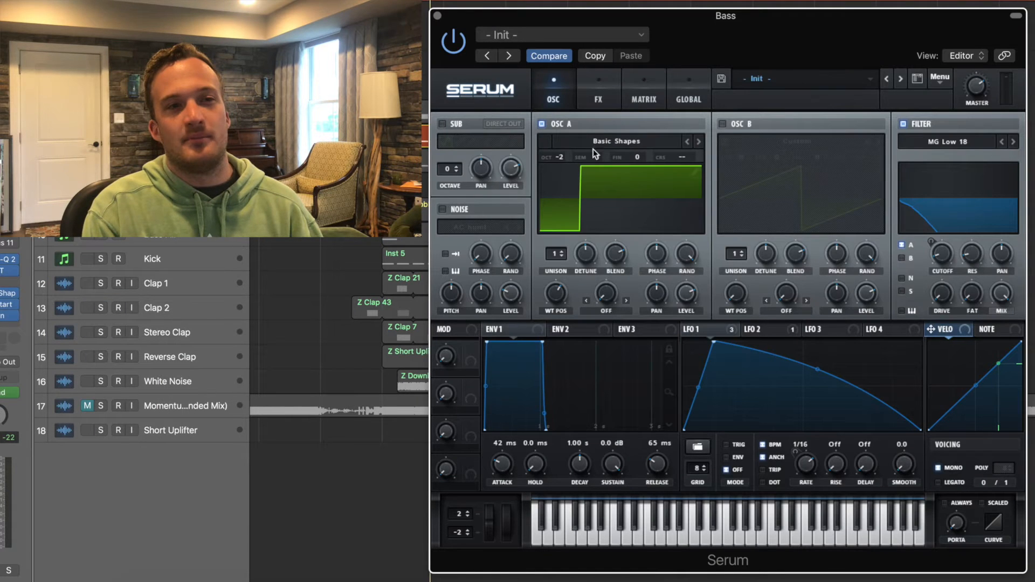
Step: Examine oscillator A of the Bass patch: its Basic Shapes wavetable, octave and wavetable position of 5
{"action": "left_click", "coordinate": [599, 141]}
{"action": "mouse_move", "coordinate": [766, 156]}
{"action": "left_click", "coordinate": [880, 158]}
{"action": "mouse_move", "coordinate": [556, 296]}
{"action": "left_mouse_down"}
{"action": "mouse_move", "coordinate": [562, 363]}
{"action": "mouse_move", "coordinate": [558, 298]}
{"action": "left_mouse_up"}
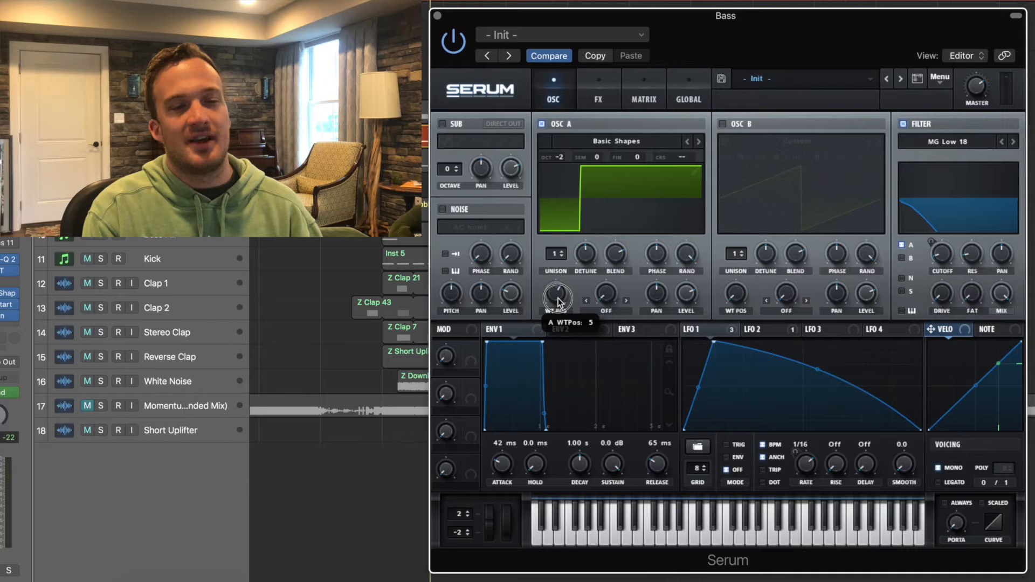
{"action": "mouse_move", "coordinate": [554, 296]}
{"action": "left_mouse_down"}
{"action": "mouse_move", "coordinate": [557, 310]}
{"action": "mouse_move", "coordinate": [561, 291]}
{"action": "left_mouse_up"}
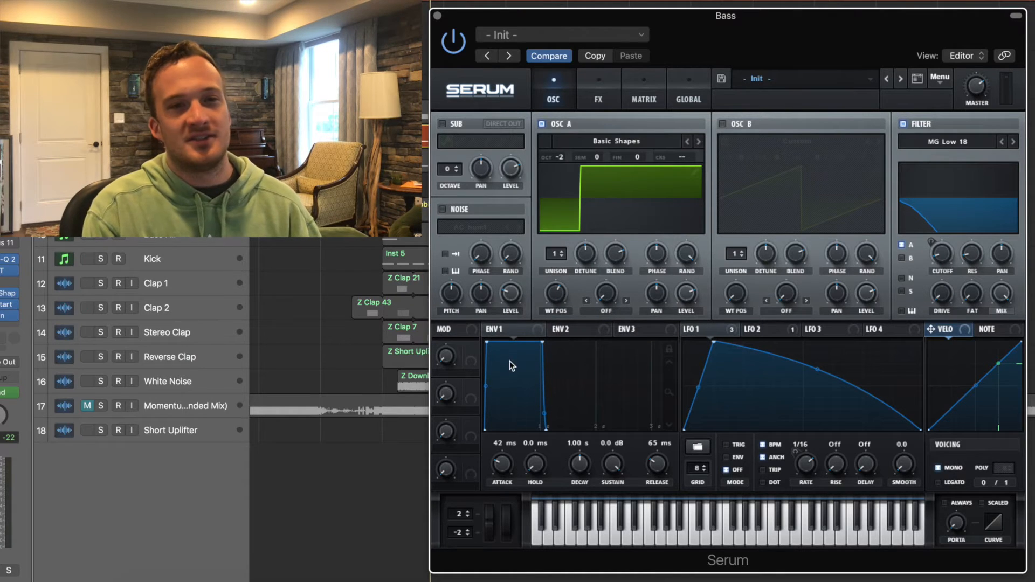
Step: Review LFO 3, LFO 2, LFO 1 and the effects rack of the Bass patch, and close Serum
{"action": "mouse_move", "coordinate": [697, 332]}
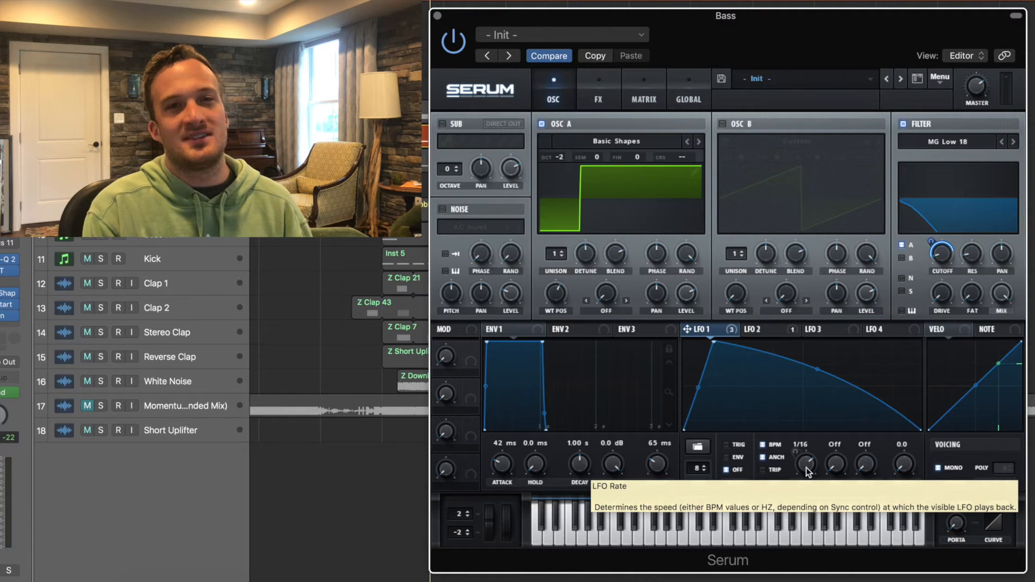
{"action": "left_click", "coordinate": [823, 335]}
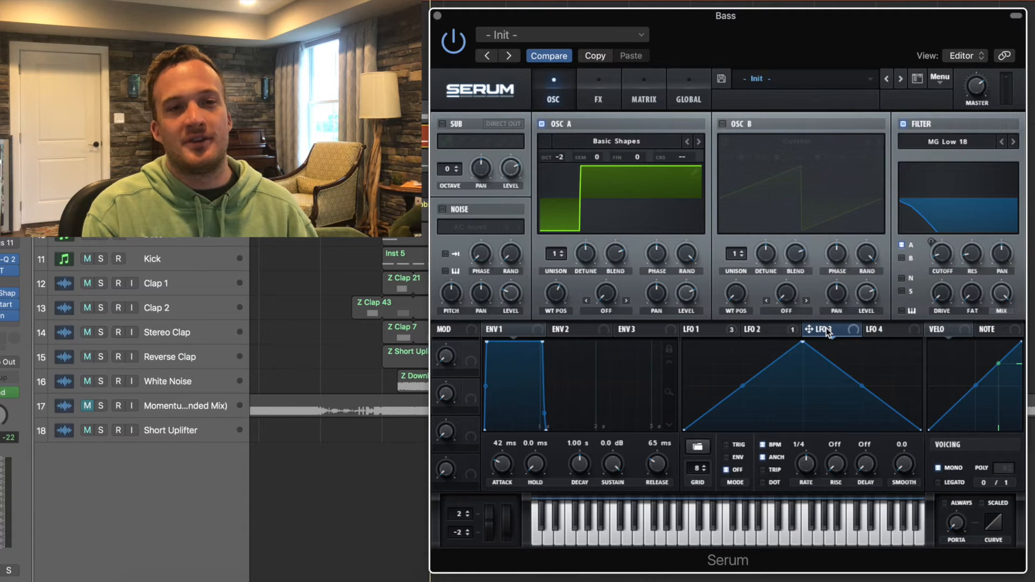
{"action": "left_click", "coordinate": [757, 330]}
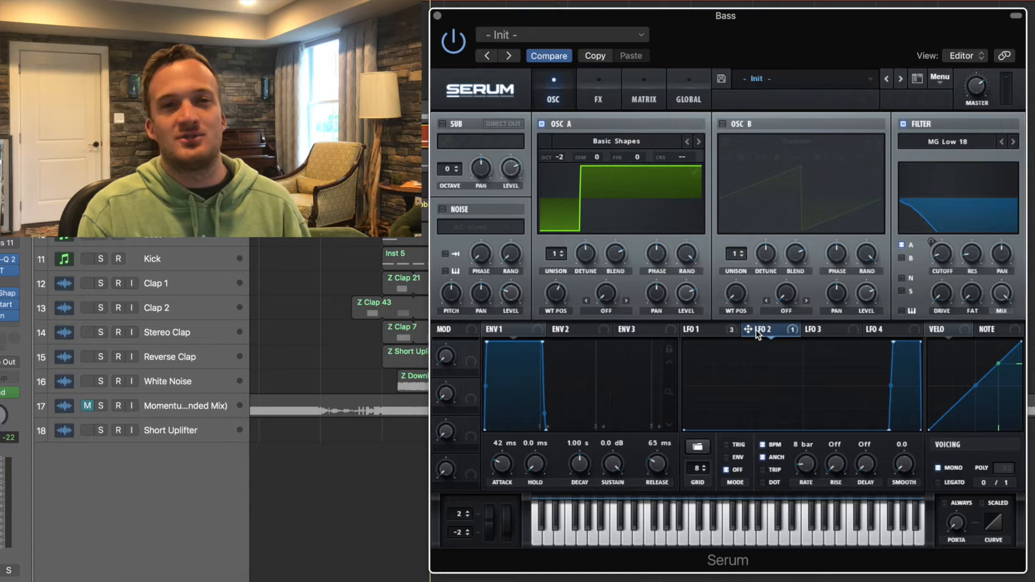
{"action": "left_click", "coordinate": [697, 329]}
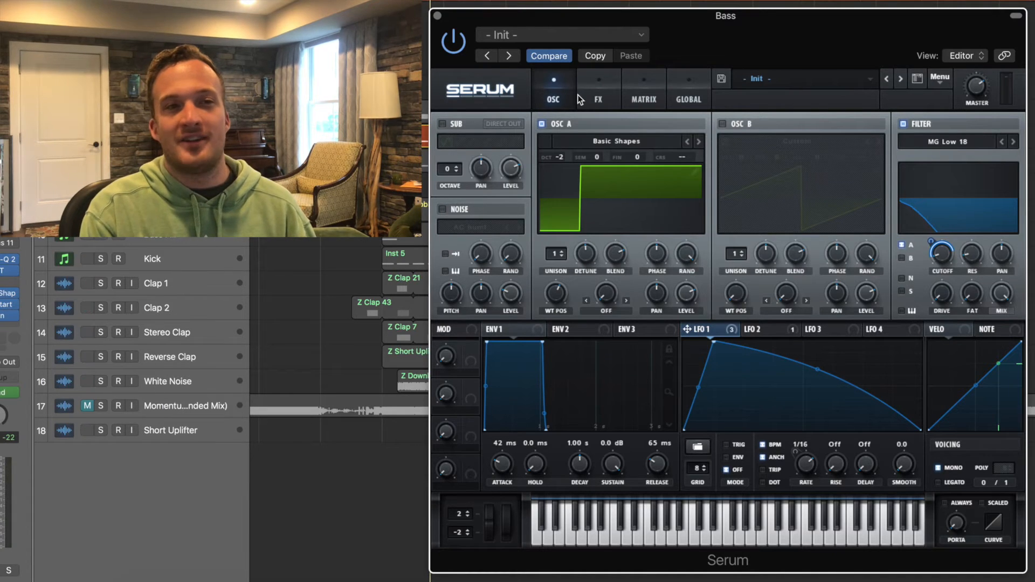
{"action": "left_click", "coordinate": [616, 102]}
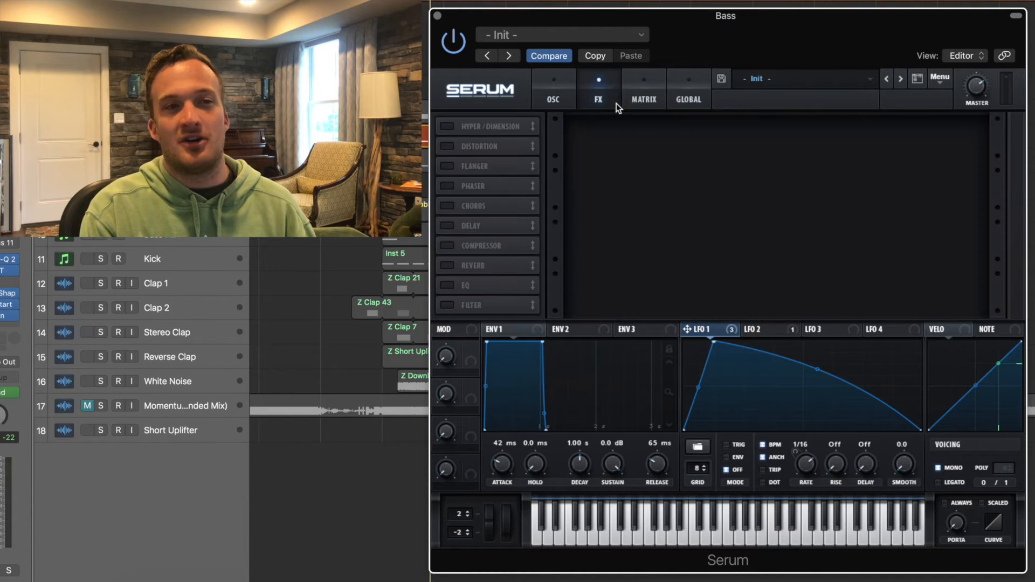
{"action": "left_click", "coordinate": [438, 15]}
Step: Open the Bass track's CLA Bass insert and examine its compress, distortion and pitch settings
{"action": "left_click", "coordinate": [1, 271]}
{"action": "left_click_drag", "start_coordinate": [80, 1], "coordinate": [778, 111]}
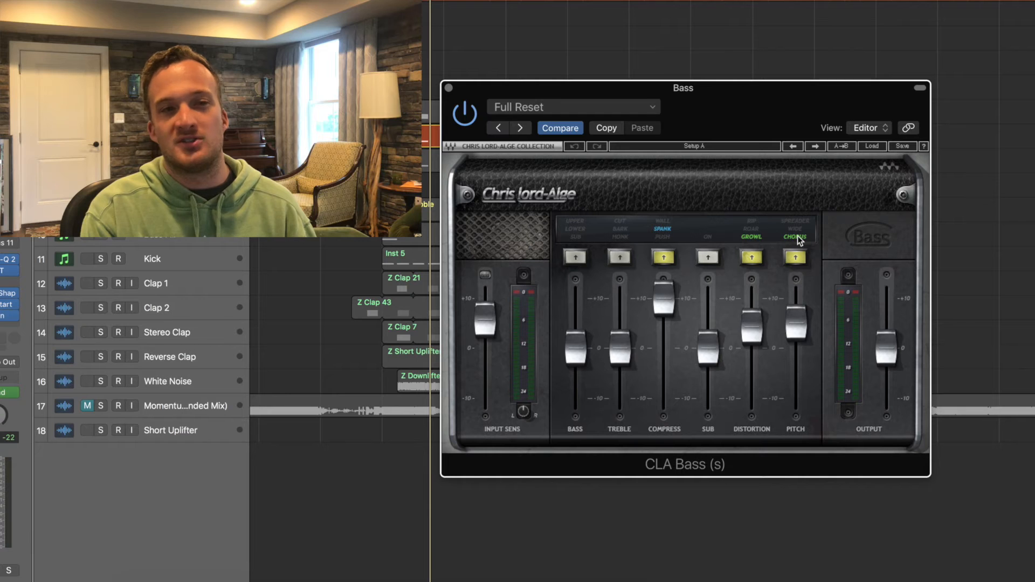
{"action": "left_click", "coordinate": [3, 260]}
{"action": "left_click_drag", "start_coordinate": [317, 39], "coordinate": [489, 69]}
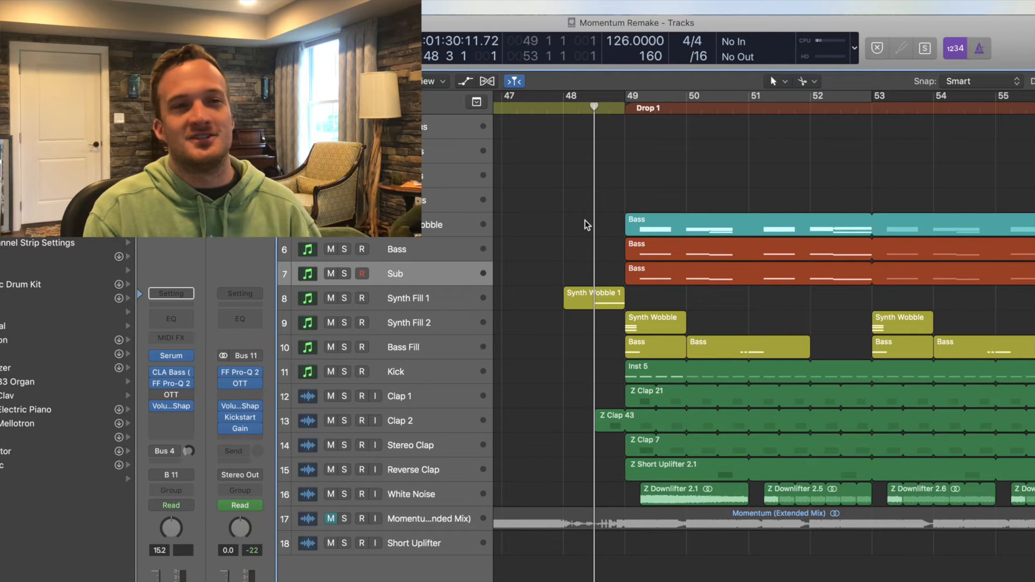
Step: Solo the Synth Fill 1 track and play its region leading into Drop 1
{"action": "key", "text": "space"}
{"action": "key", "text": "space"}
{"action": "left_click", "coordinate": [552, 307]}
{"action": "key", "text": "s"}
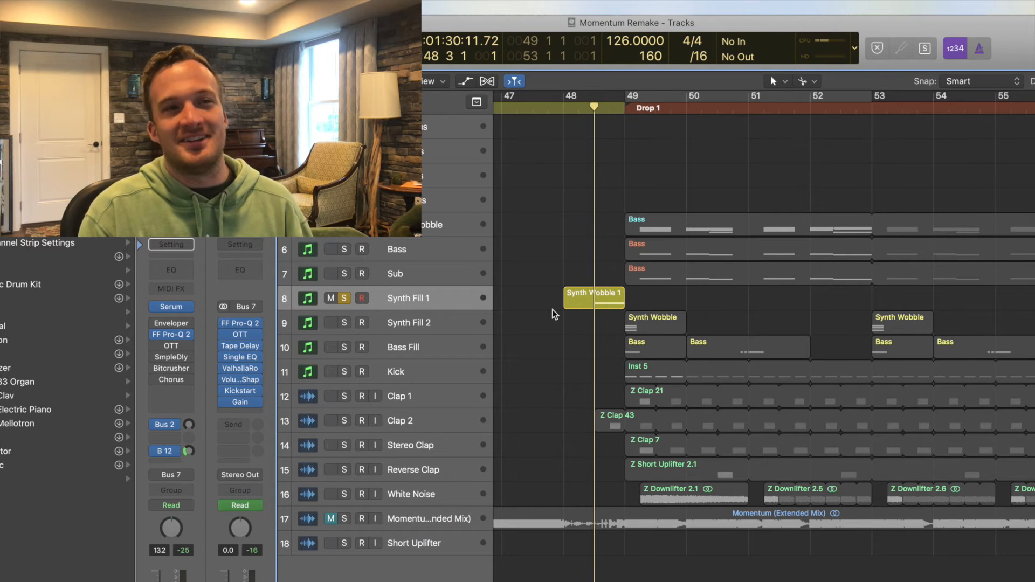
{"action": "key", "text": "space"}
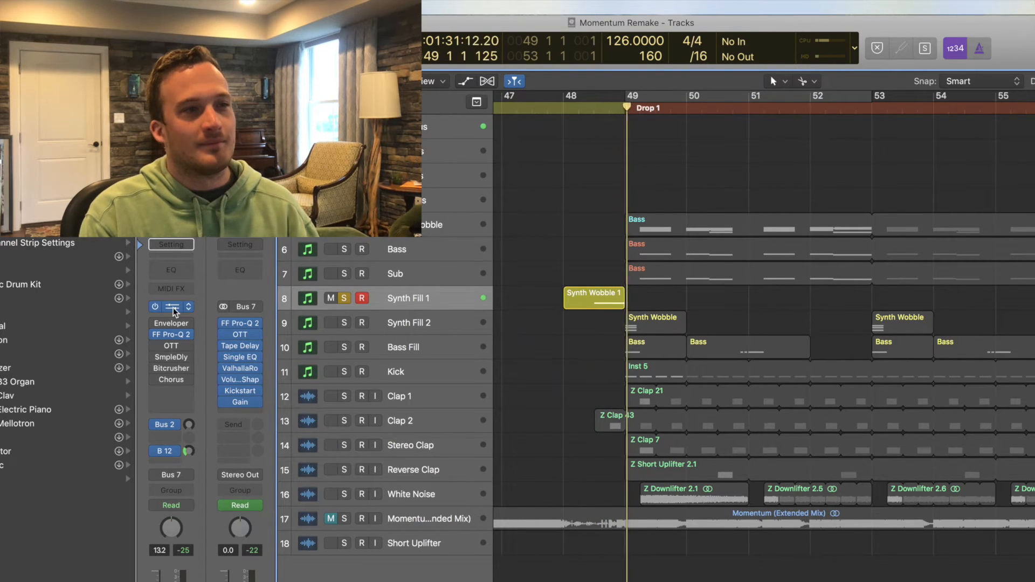
Step: Open the Synth Fill 1 track's Serum patch and examine its oscillators, LFO 1, LFO 4 and modulation matrix
{"action": "left_click", "coordinate": [174, 307]}
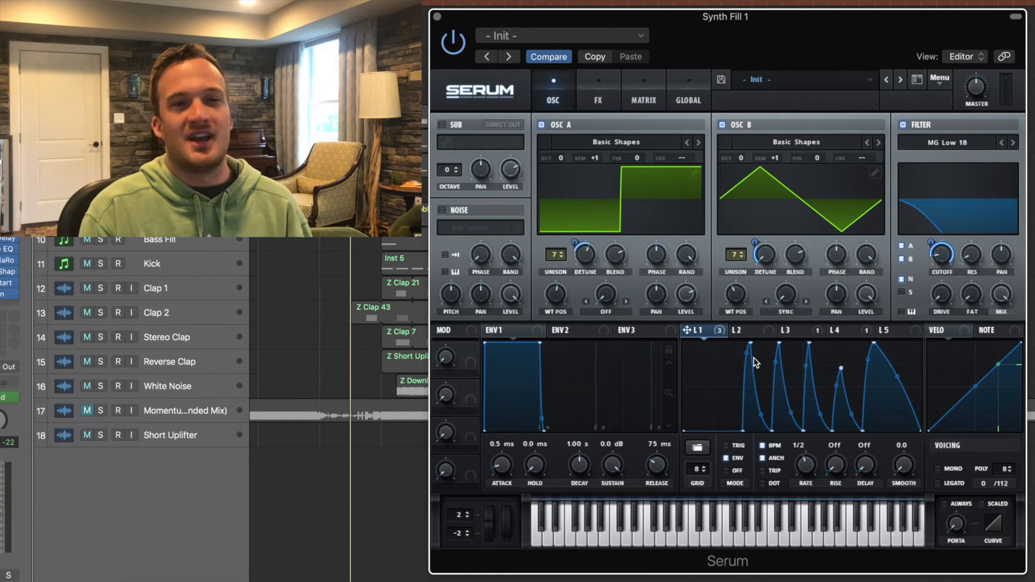
{"action": "left_click", "coordinate": [849, 329]}
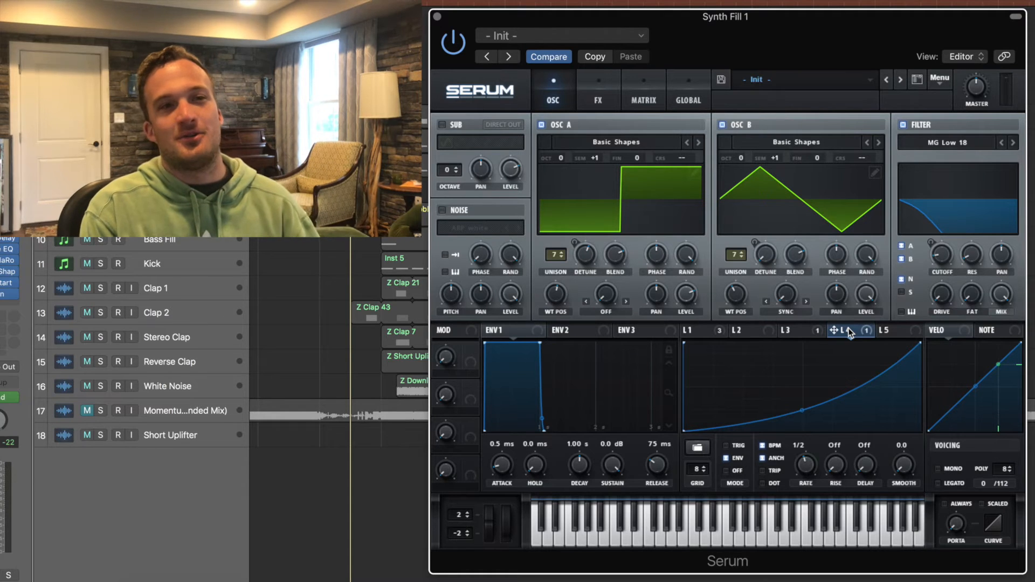
{"action": "left_click", "coordinate": [644, 103]}
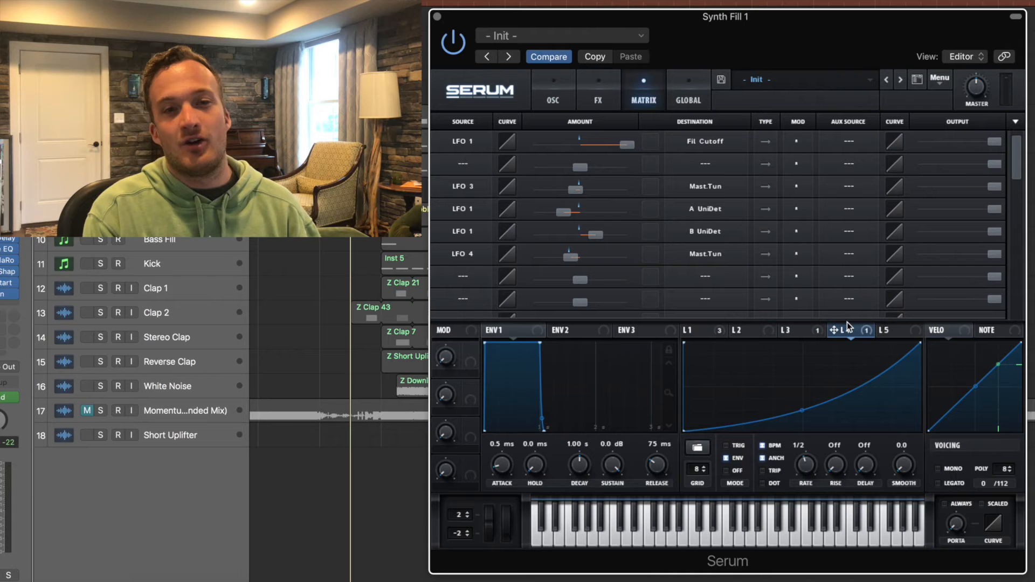
Step: Go through the matrix row for master tuning: source LFO 4, its amount, and destination Mast.Tun from the Global group
{"action": "left_click", "coordinate": [457, 261]}
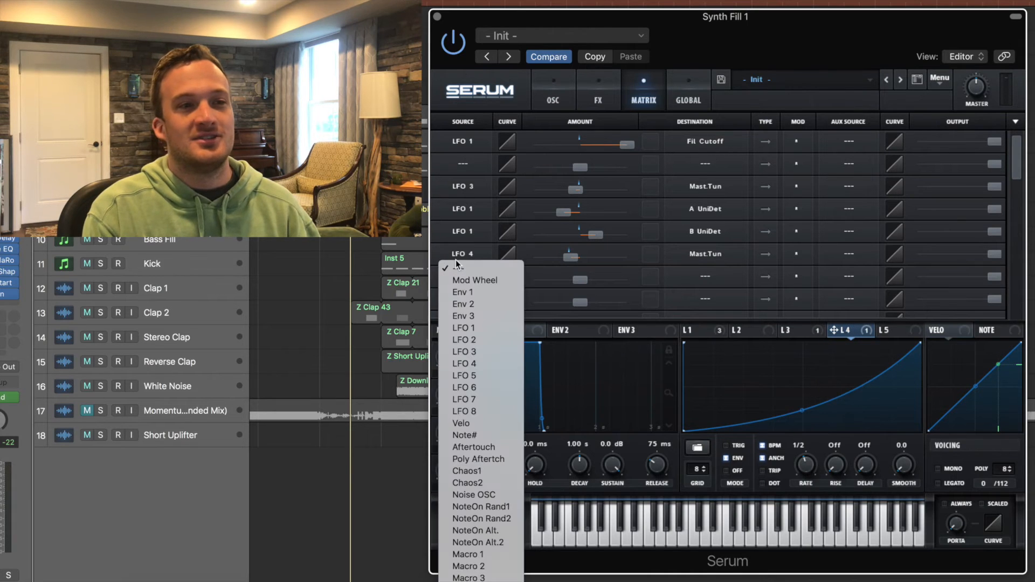
{"action": "left_click", "coordinate": [450, 247]}
{"action": "left_click", "coordinate": [455, 259]}
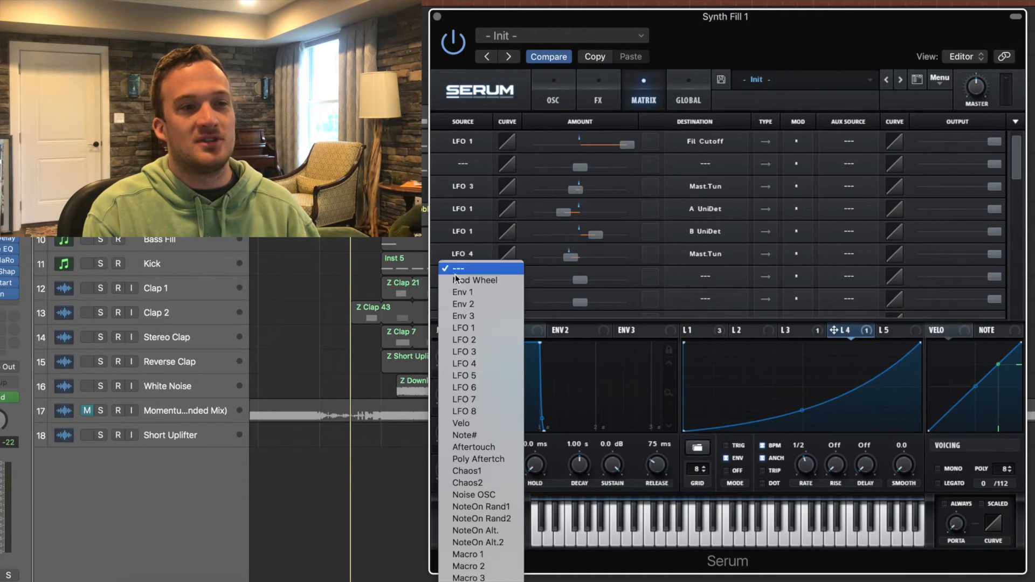
{"action": "left_click", "coordinate": [468, 366]}
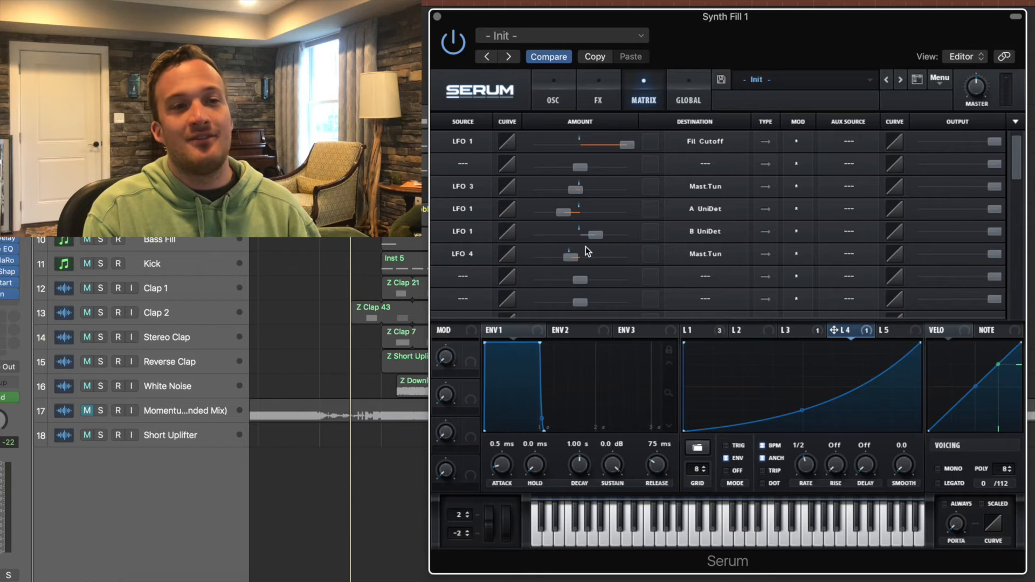
{"action": "left_click", "coordinate": [569, 257]}
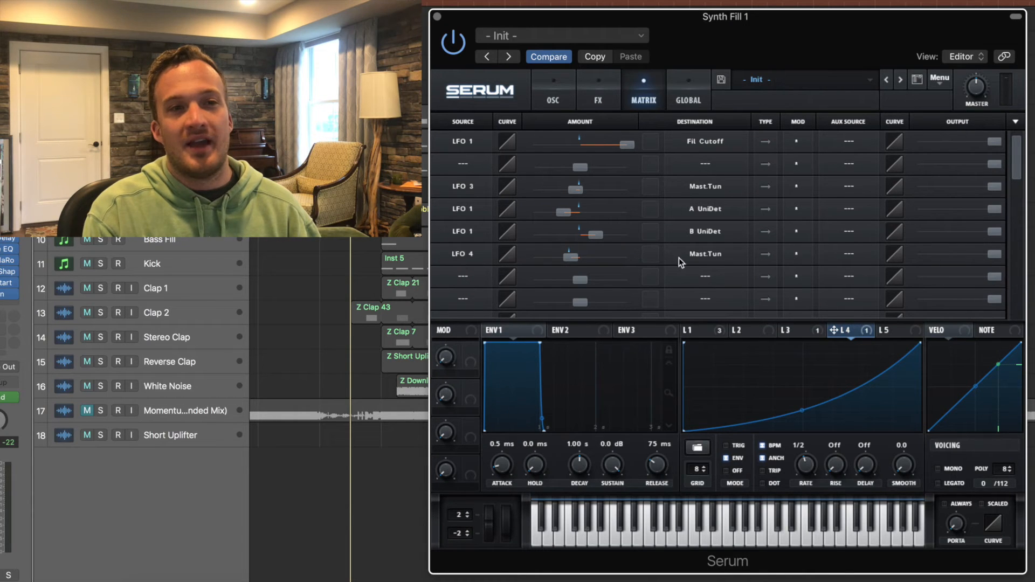
{"action": "left_click", "coordinate": [698, 257]}
{"action": "mouse_move", "coordinate": [750, 353]}
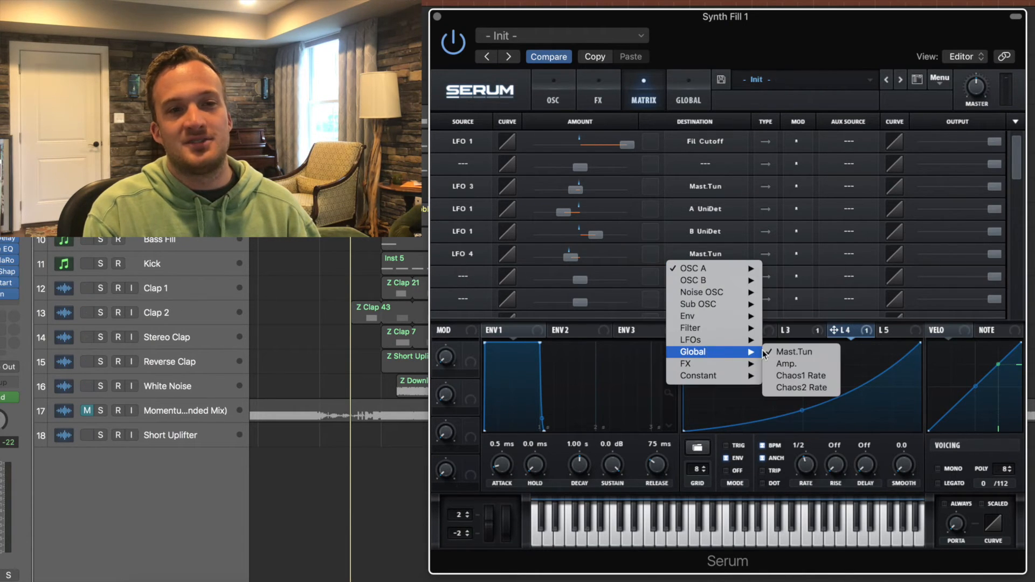
{"action": "left_click", "coordinate": [794, 352]}
{"action": "left_click", "coordinate": [766, 255]}
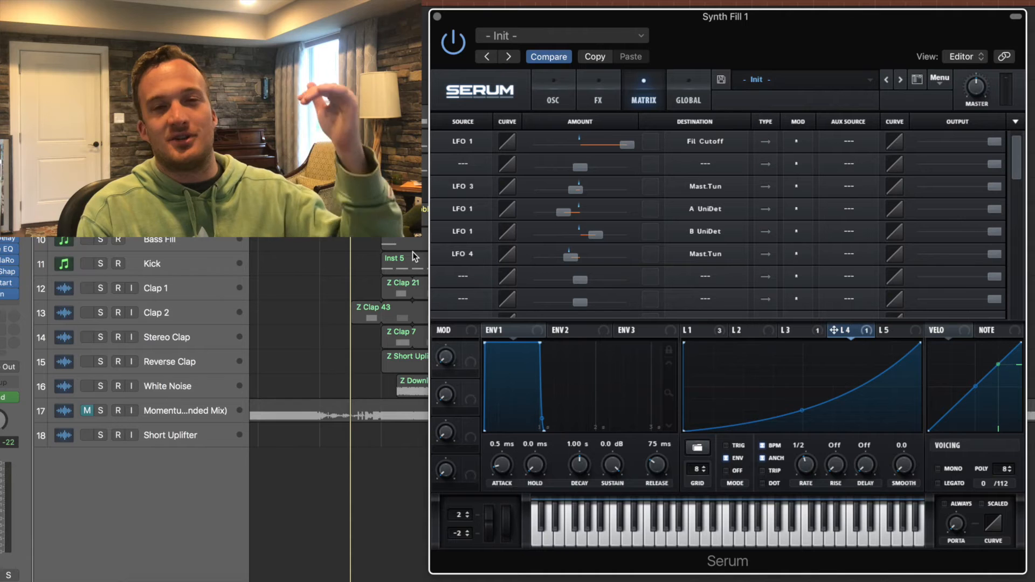
Step: Play Synth Fill 1 and replay it with the modulation matrix in view
{"action": "key", "text": "space"}
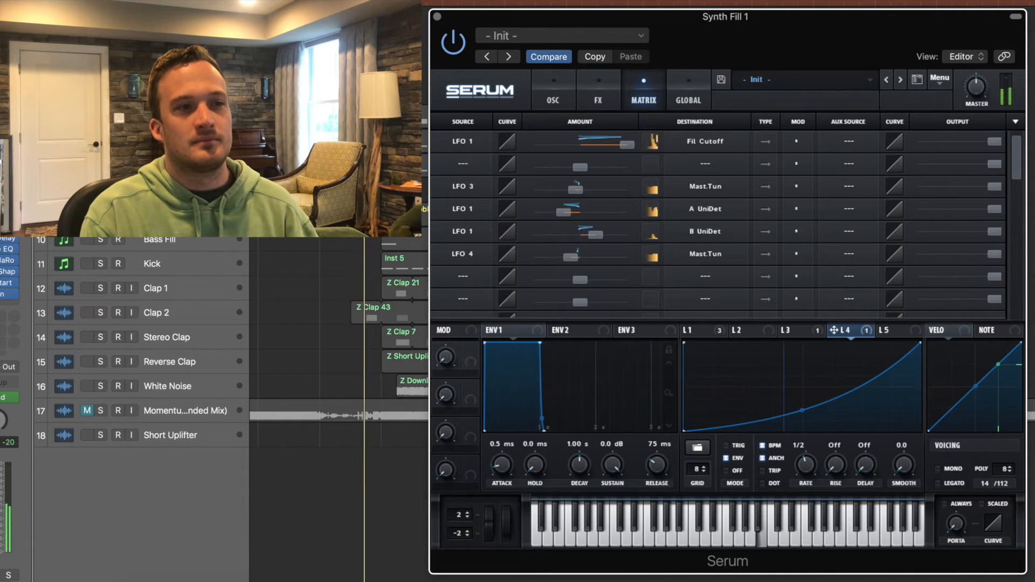
{"action": "key", "text": "space"}
{"action": "left_click", "coordinate": [414, 231]}
{"action": "key", "text": "space"}
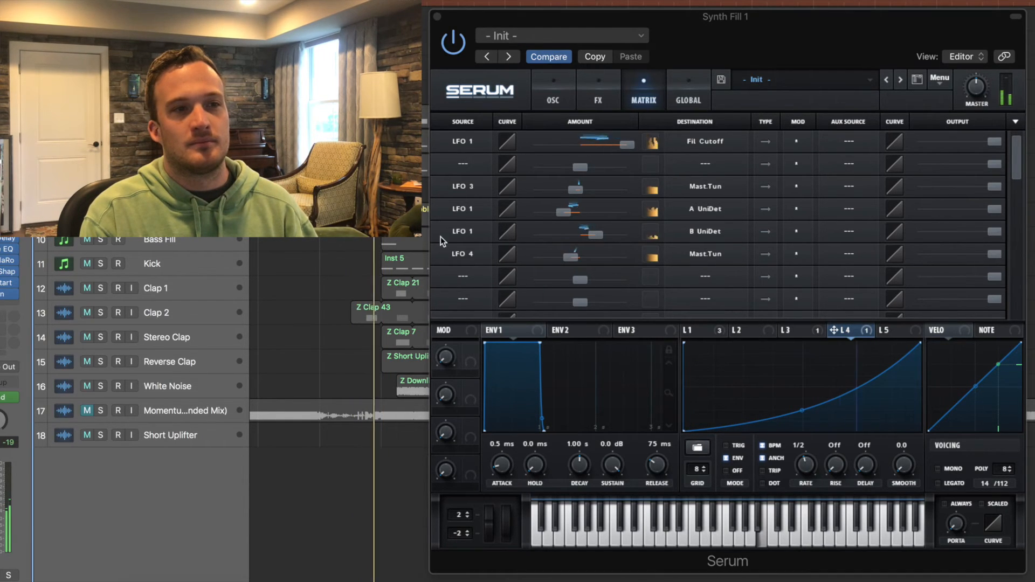
Step: Solo Synth Fill 2 instead of Synth Fill 1 and examine how LFO 1 modulates the oscillators' fine tuning in its Serum patch
{"action": "left_click", "coordinate": [101, 220]}
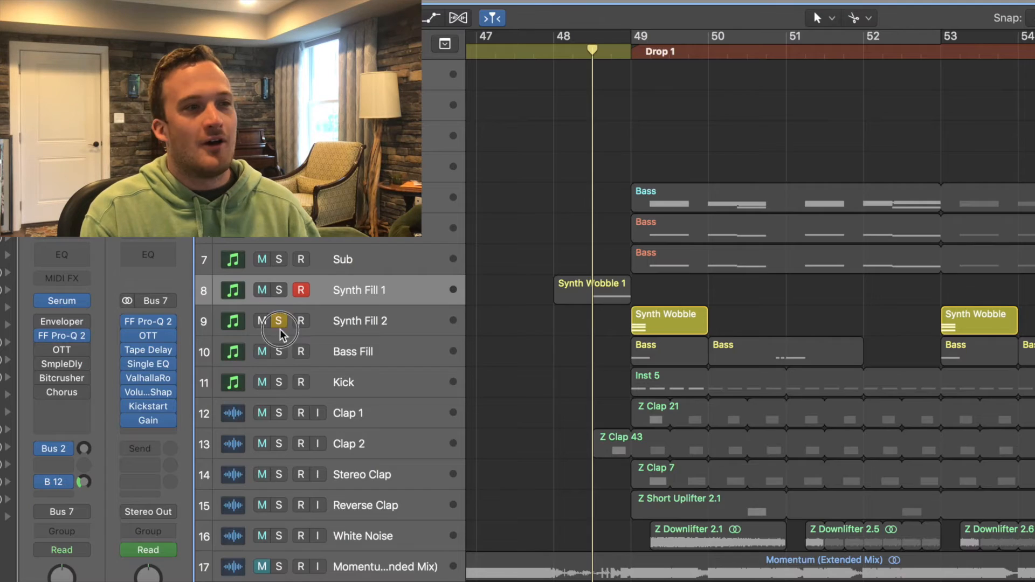
{"action": "left_click_drag", "start_coordinate": [281, 334], "coordinate": [278, 352]}
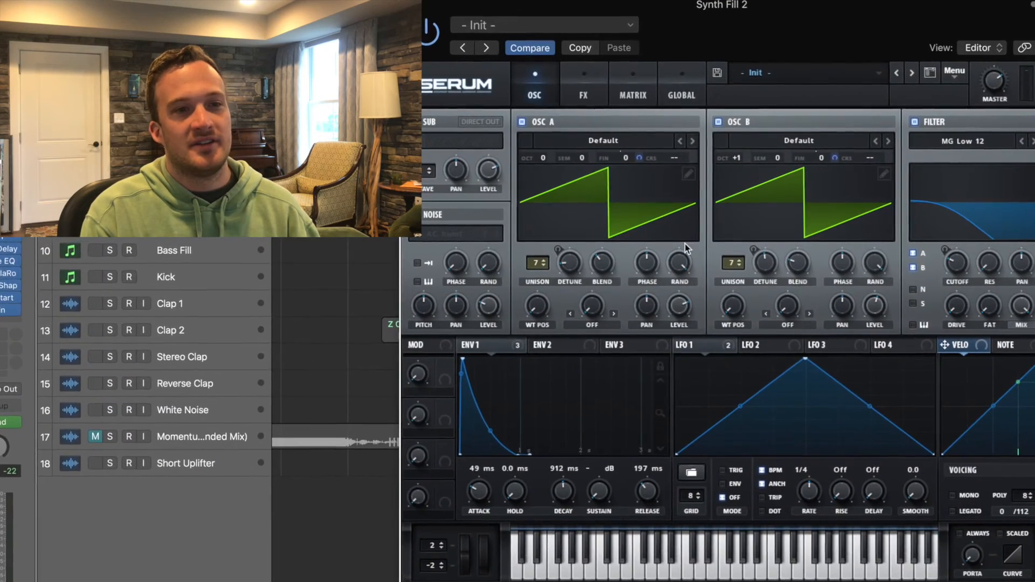
{"action": "left_click", "coordinate": [701, 352]}
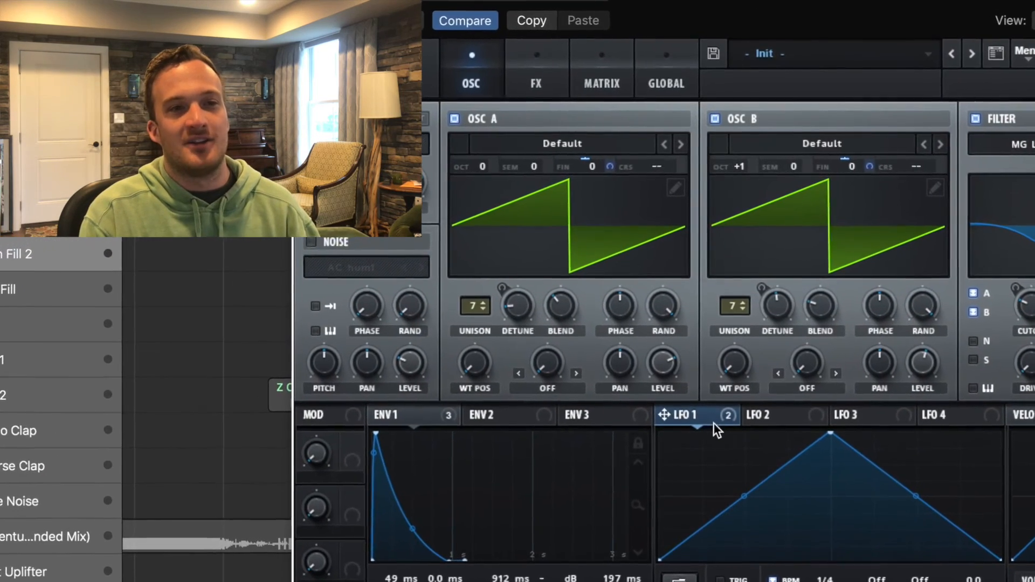
{"action": "left_click_drag", "start_coordinate": [665, 415], "coordinate": [930, 178]}
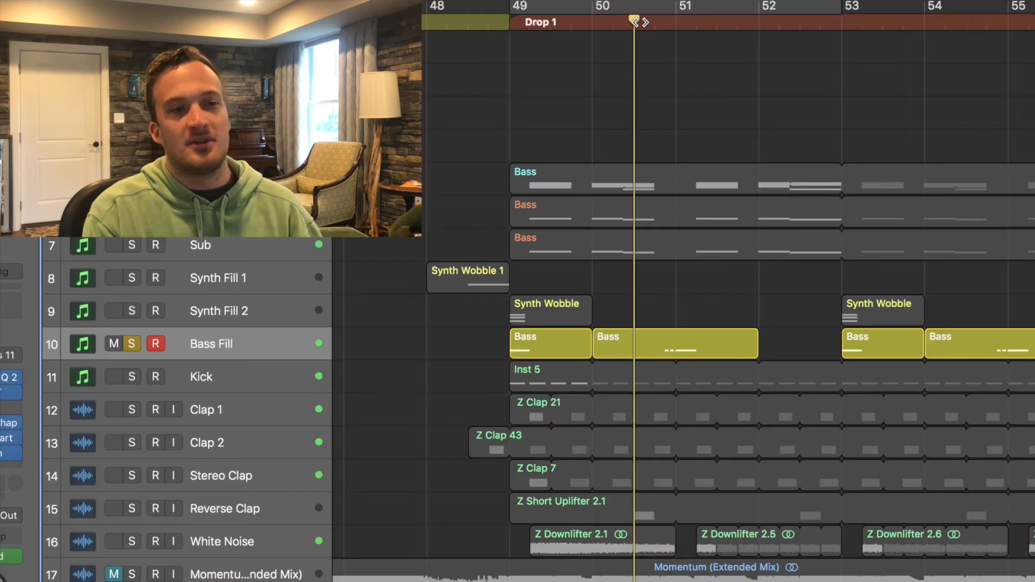
Step: Play the soloed Bass Fill and examine its Serum patch: FM from B on oscillator A, Envelope 2 and the Diode 1 distortion
{"action": "key", "text": "space"}
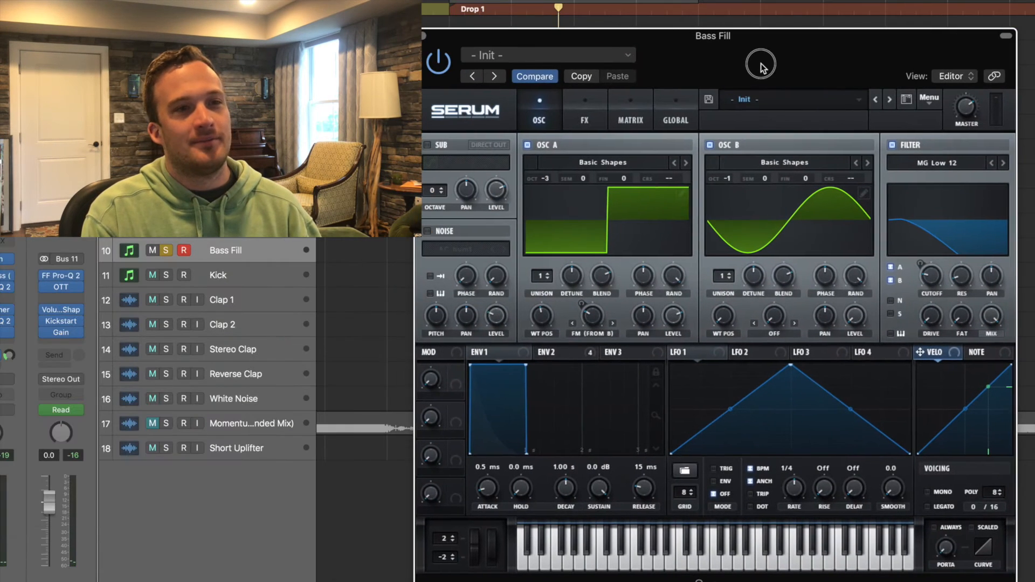
{"action": "left_click_drag", "start_coordinate": [681, 49], "coordinate": [694, 27]}
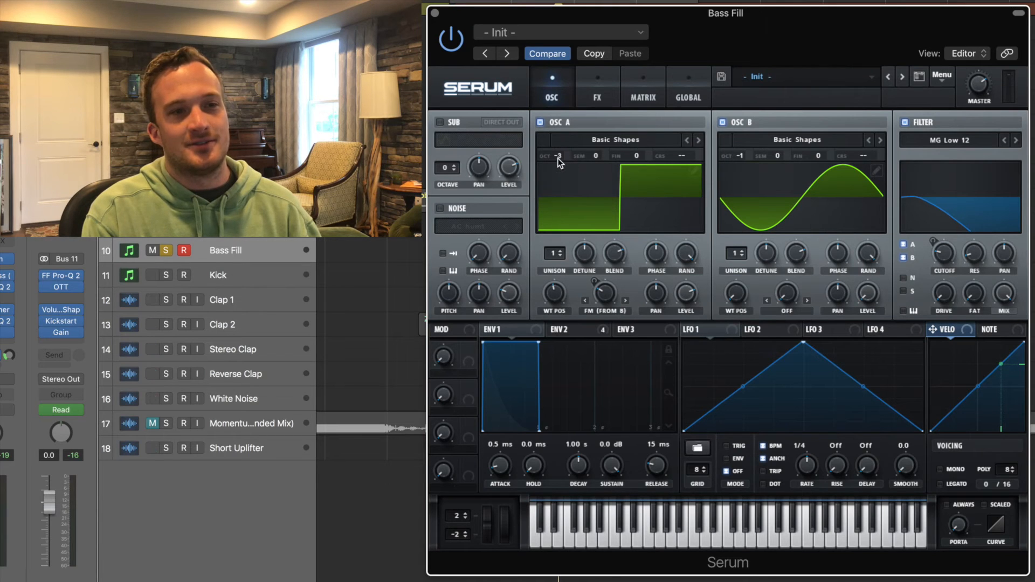
{"action": "left_click", "coordinate": [600, 312]}
{"action": "left_click", "coordinate": [621, 543]}
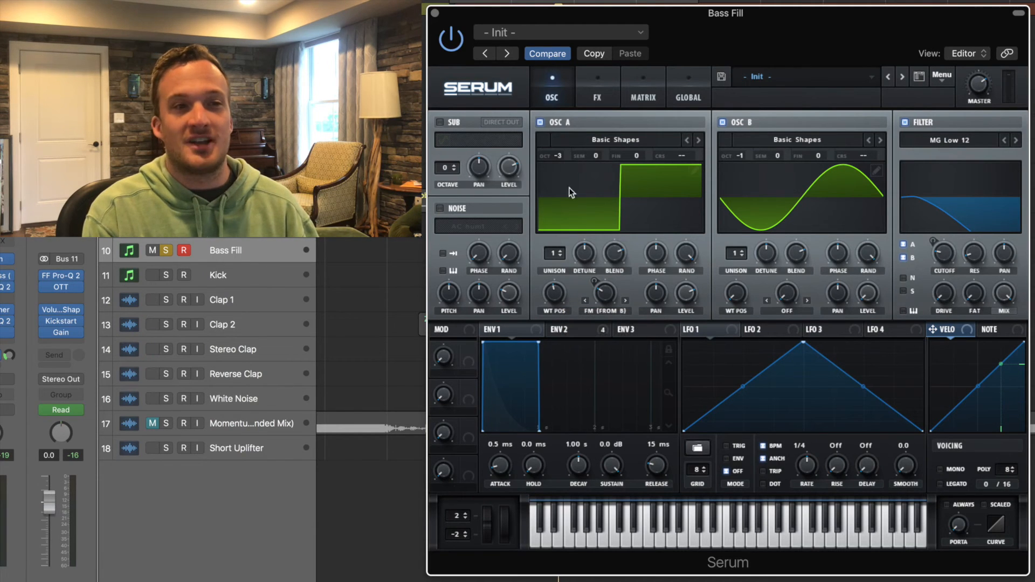
{"action": "left_click", "coordinate": [559, 335]}
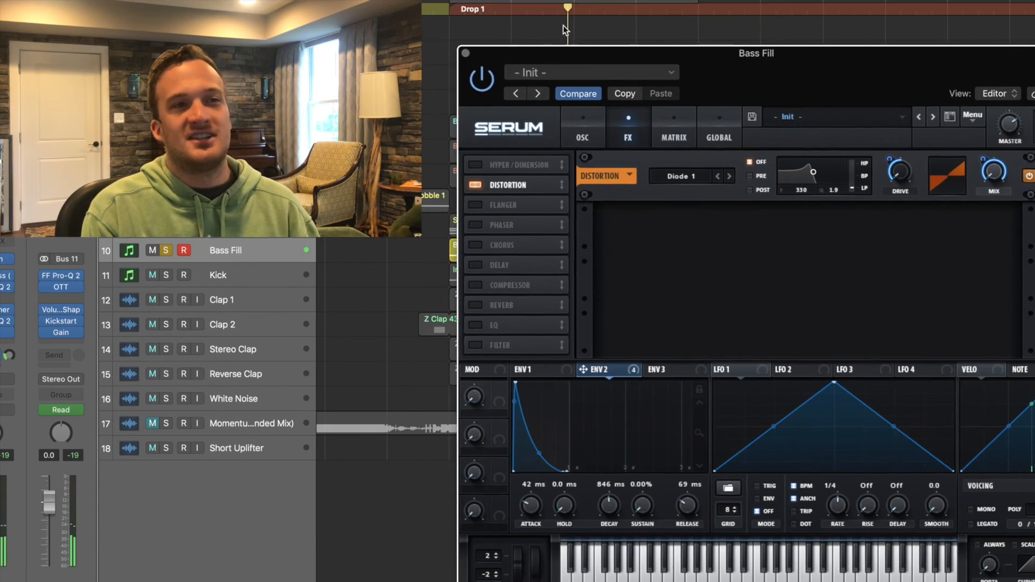
{"action": "left_click", "coordinate": [544, 6]}
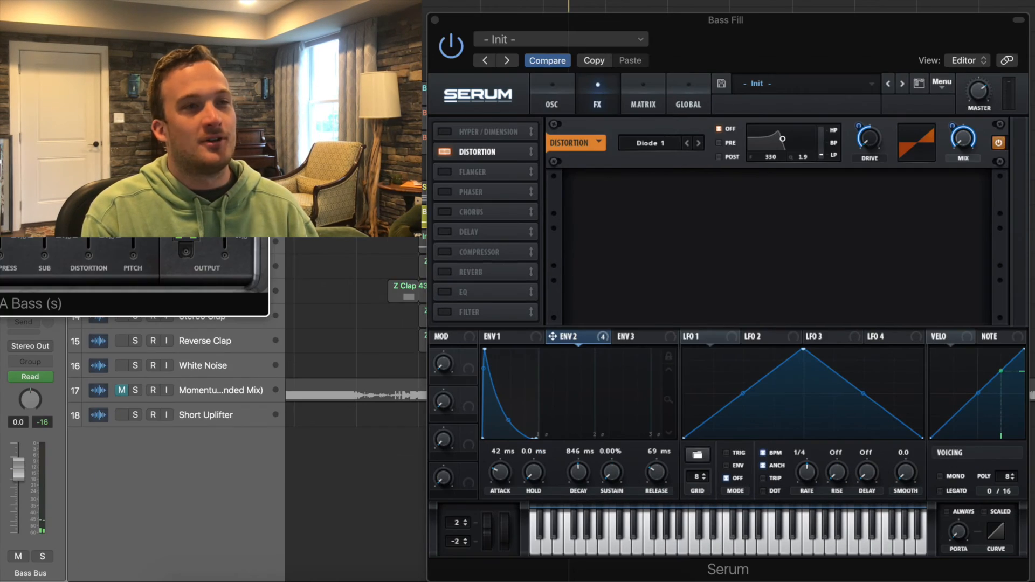
Step: Open the Bass Fill track's CLA Bass, FF Pro-Q 2 and Bitcrusher inserts and review their settings
{"action": "left_click_drag", "start_coordinate": [43, 0], "coordinate": [707, 80]}
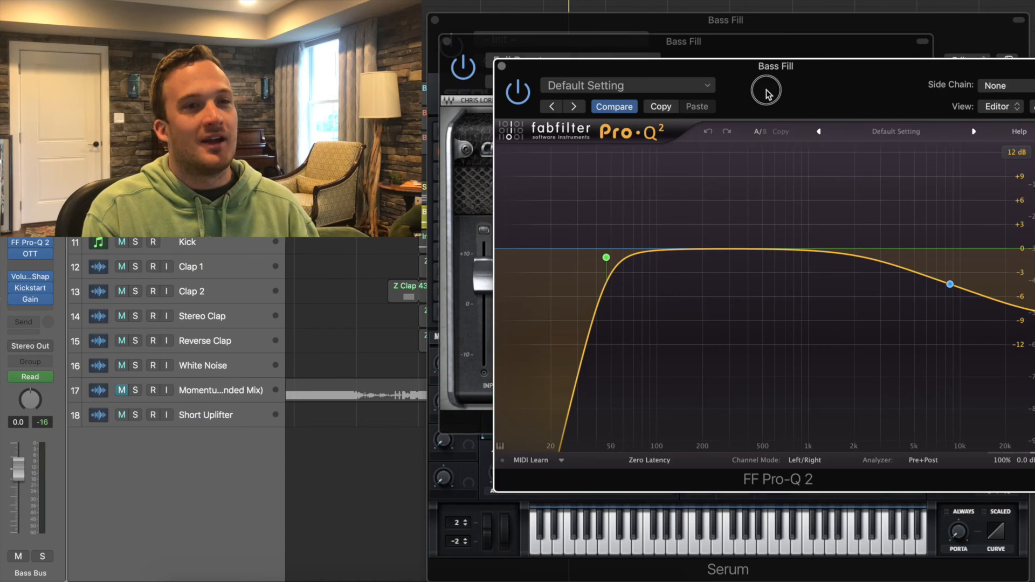
{"action": "left_click_drag", "start_coordinate": [765, 93], "coordinate": [749, 88]}
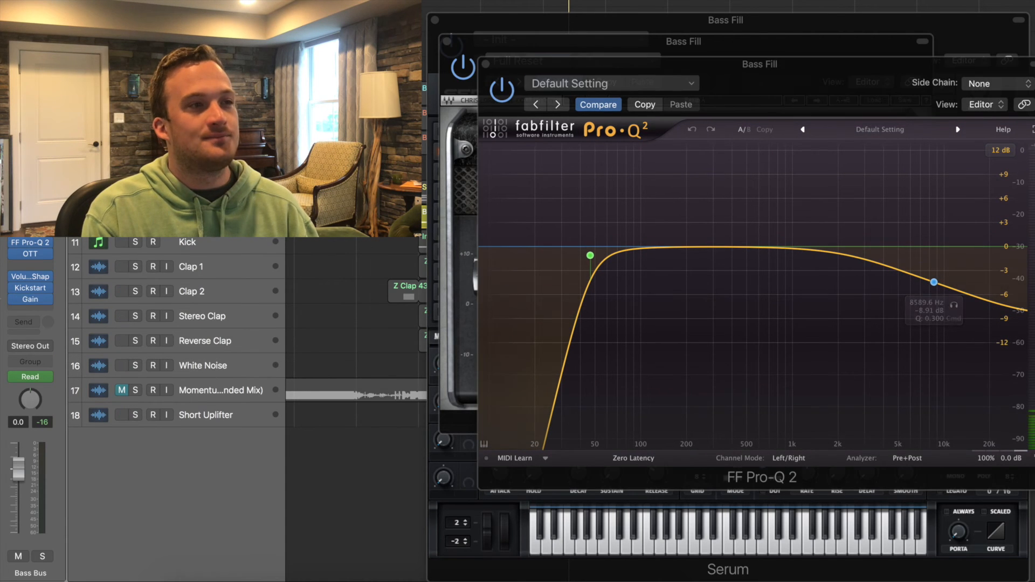
{"action": "left_click_drag", "start_coordinate": [124, 0], "coordinate": [772, 138]}
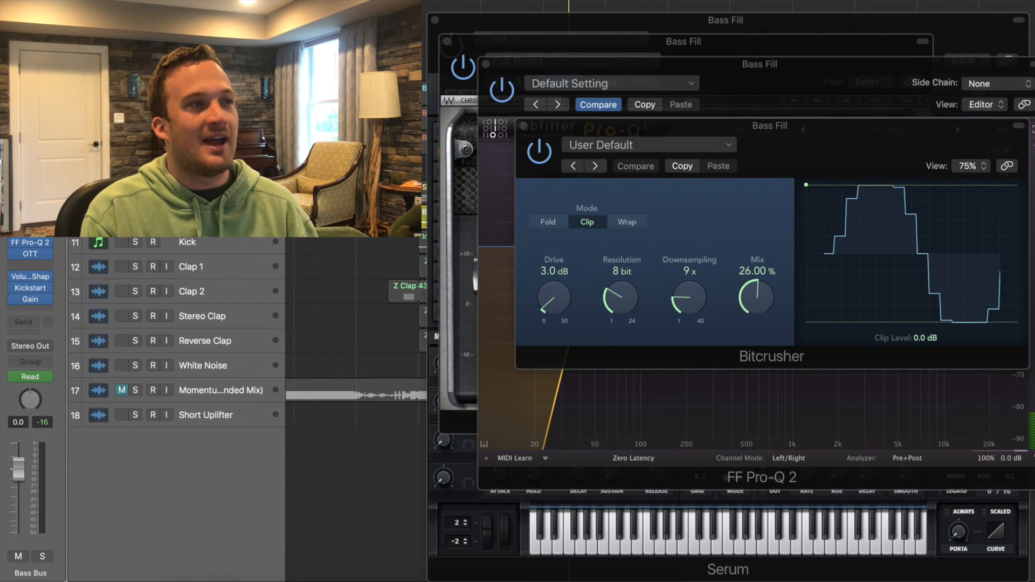
{"action": "left_click", "coordinate": [30, 254]}
Step: Close the plug-in windows and solo the drum tracks from Kick through White Noise
{"action": "left_click_drag", "start_coordinate": [357, 89], "coordinate": [861, 128]}
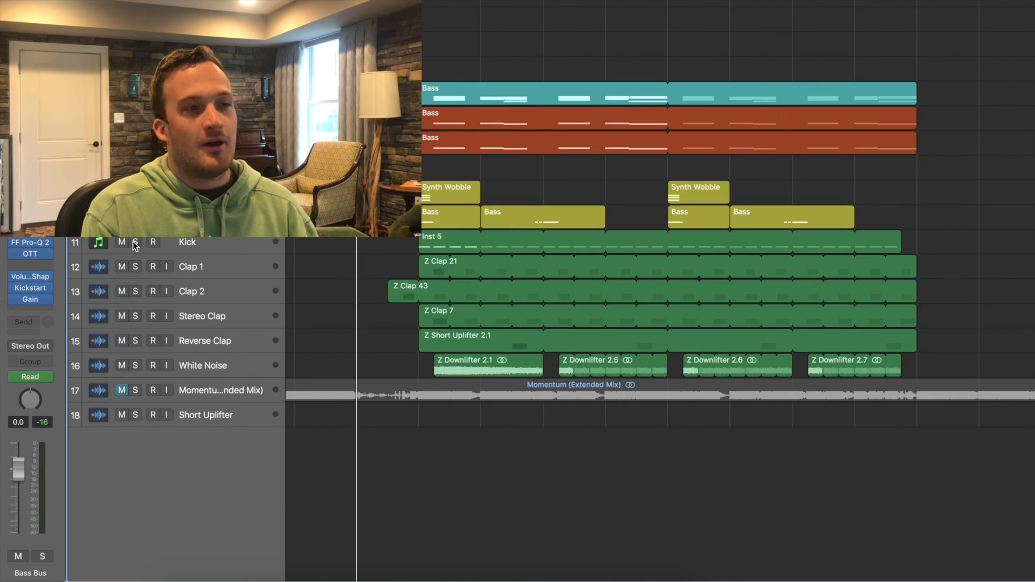
{"action": "left_click_drag", "start_coordinate": [135, 242], "coordinate": [141, 365]}
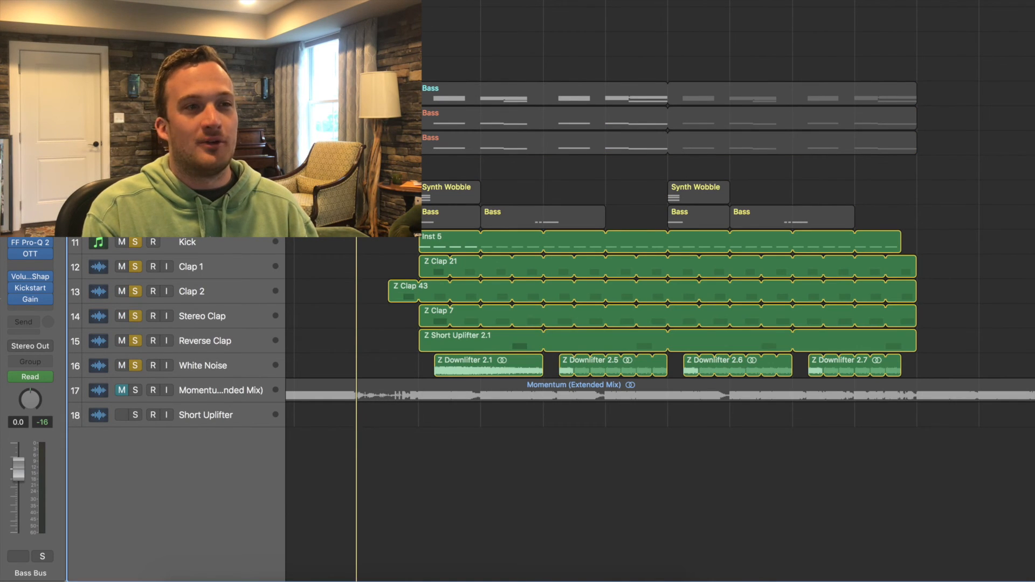